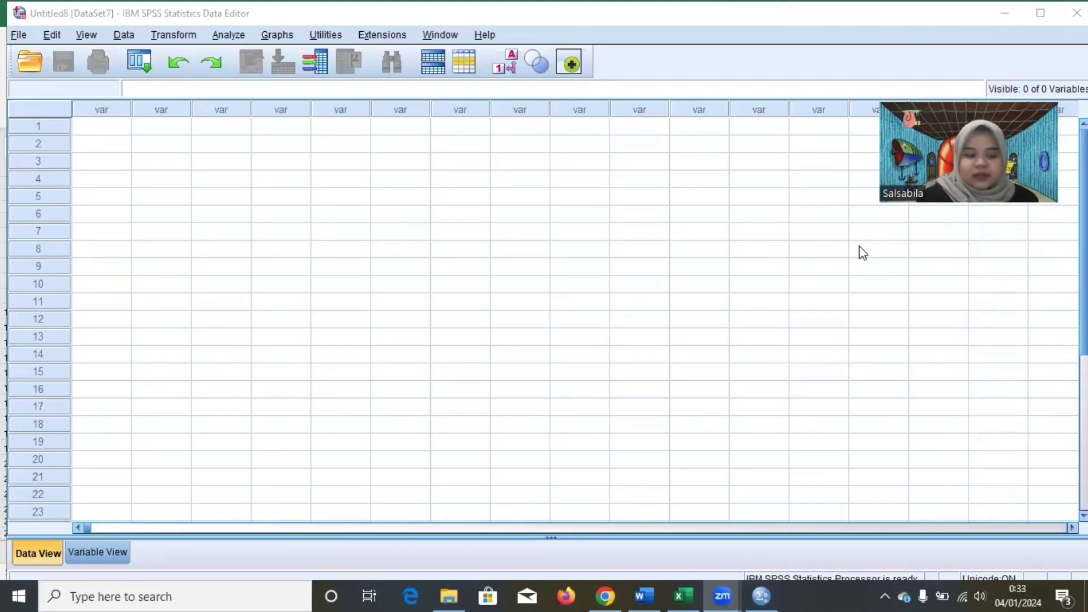
# Bring the copied data range B4:D23 from the Excel workbook Book2 into the empty SPSS data sheet, starting at the first cell.
pyautogui.moveTo(671, 592)
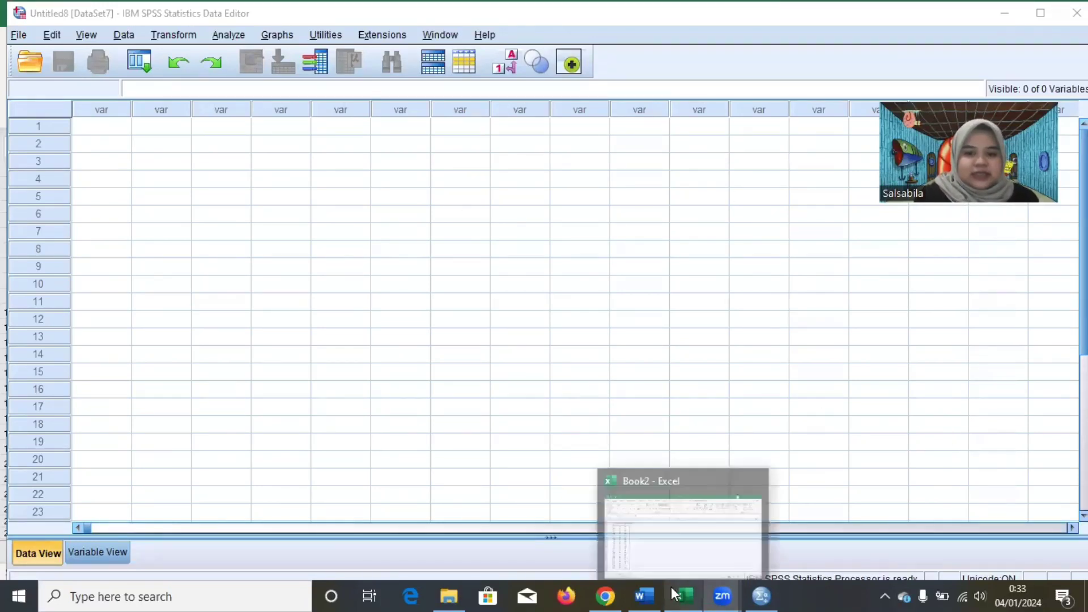
pyautogui.click(656, 551)
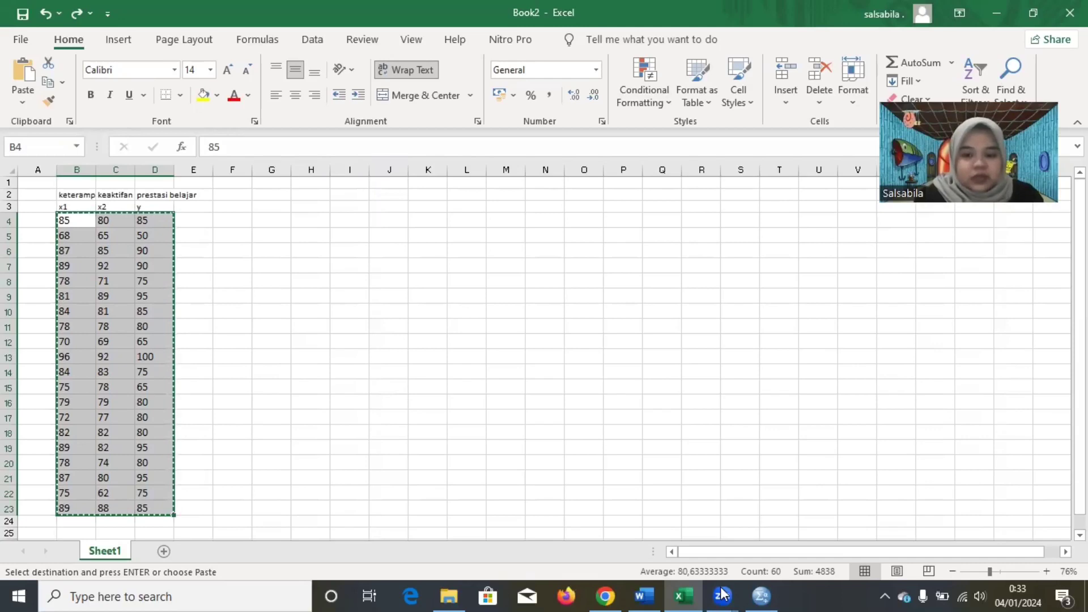
pyautogui.moveTo(772, 593)
pyautogui.click(757, 535)
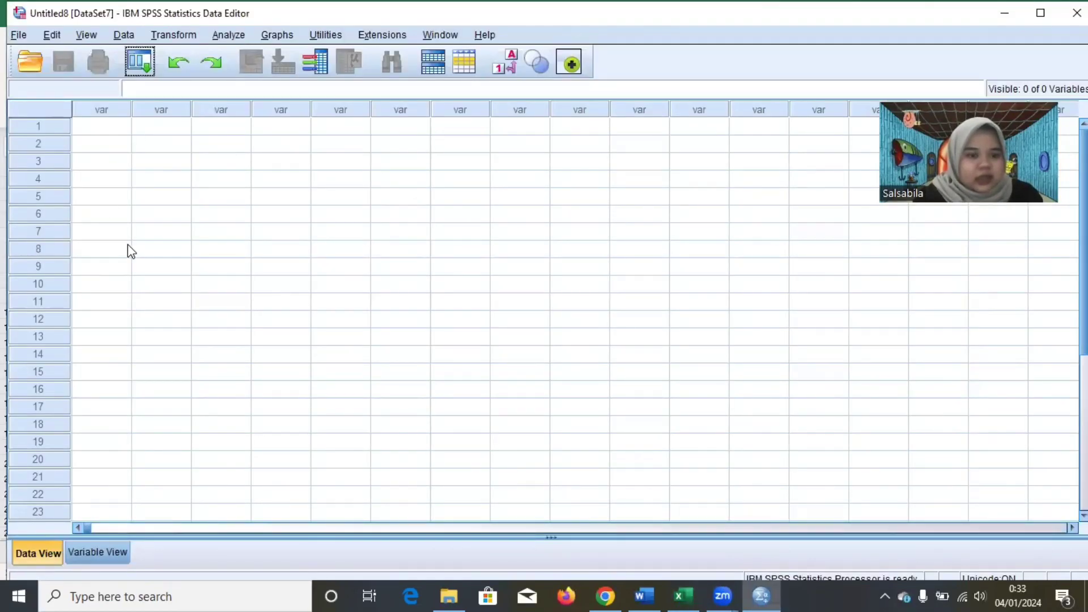
pyautogui.click(115, 126)
pyautogui.write('85.00\t80.00\t85.00 68.00\t65.00\t50.00 87.00\t85.00\t90.00 89.00\t92.00\t90.00 78.00\t71.00\t75.00 81.00\t89.00\t95.00 84.00\t81.00\t85.00 78.00\t78.00\t80.00 70.00\t69.00\t65.00 96.00\t92.00\t100.00 84.00\t83.00\t75.00 75.00\t78.00\t65.00 79.00\t79.00\t80.00 72.00\t77.00\t80.00 82.00\t82.00\t80.00 89.00\t82.00\t95.00 78.00\t74.00\t80.00 87.00\t80.00\t95.00 75.00\t62.00\t75.00 89.00\t88.00\t85.00')
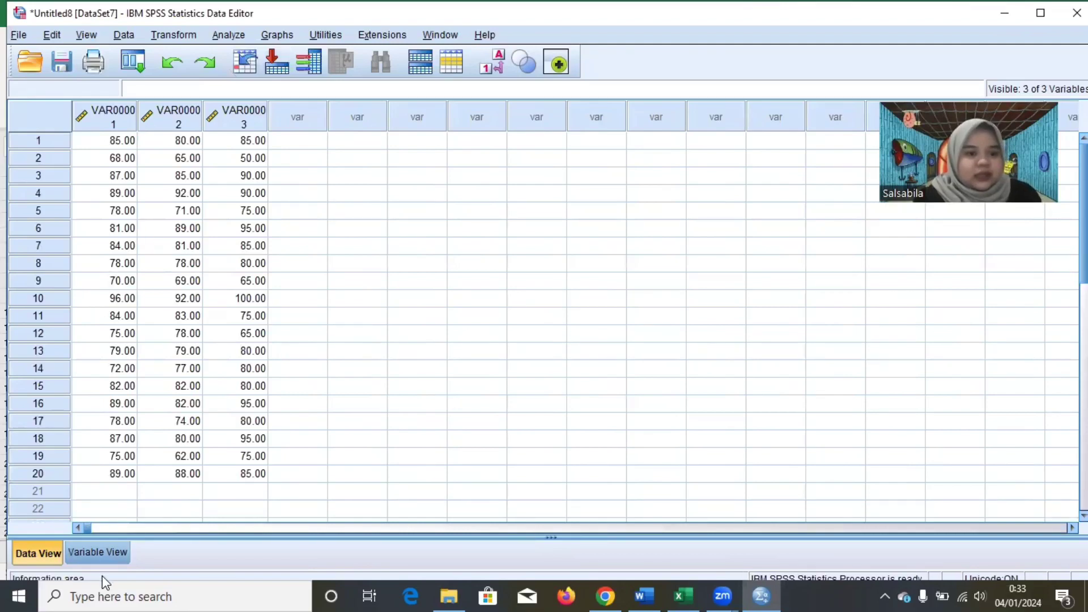
# Rename the three variables x1, x2 and y in the variable definitions.
pyautogui.click(99, 553)
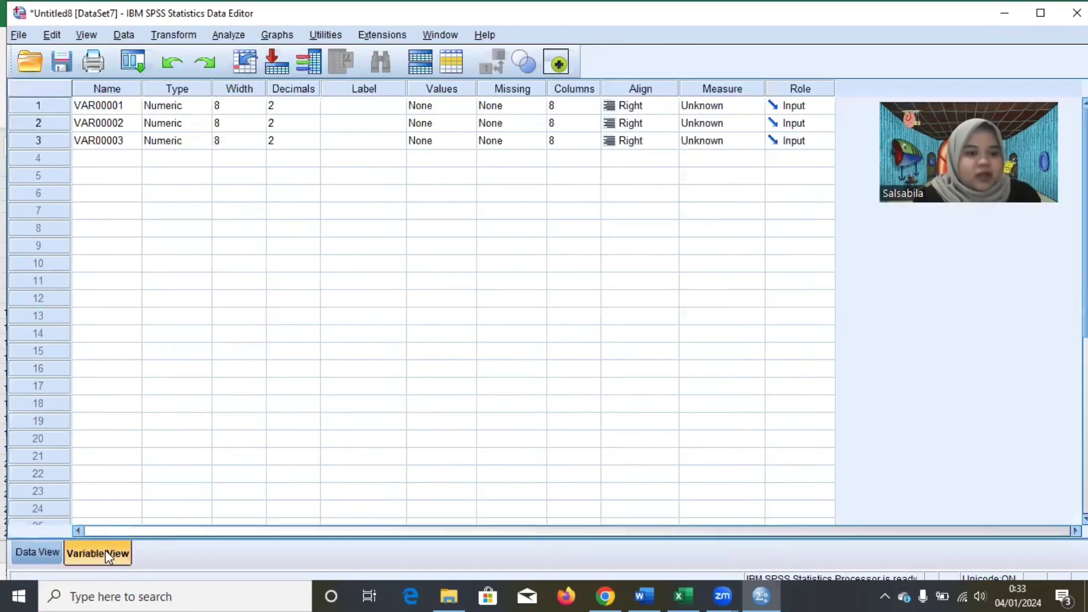
pyautogui.click(109, 108)
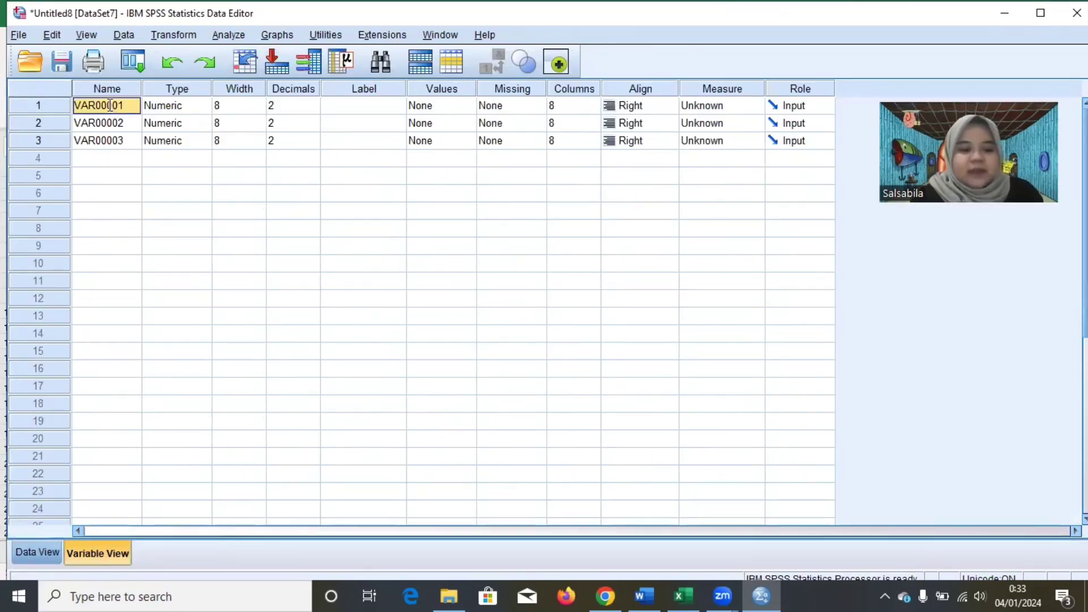
pyautogui.write('x1')
pyautogui.press('Return')
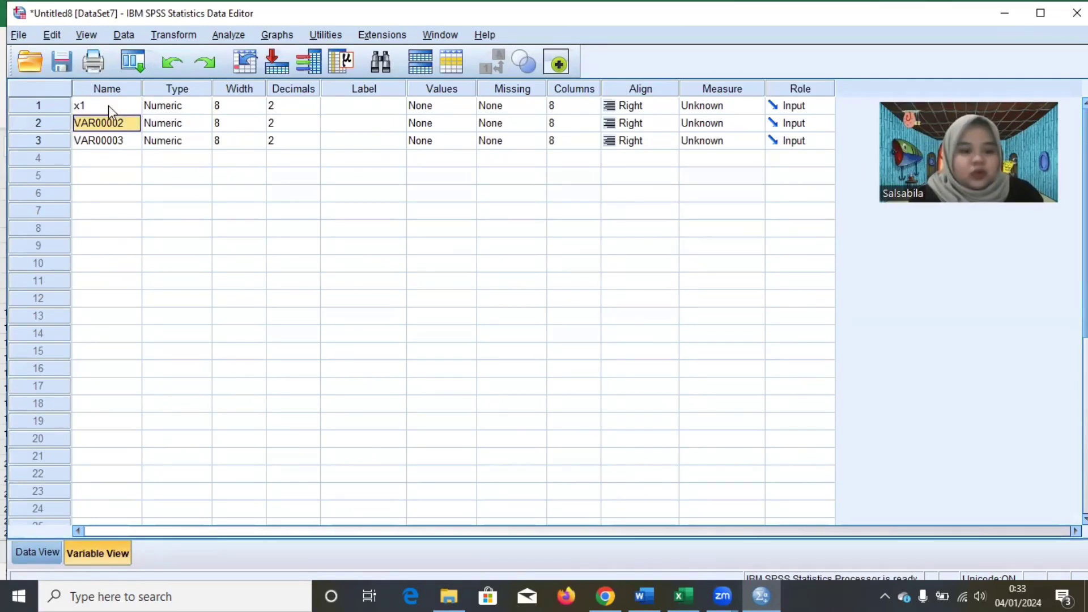
pyautogui.write('x2')
pyautogui.press('Return')
pyautogui.write('y')
pyautogui.press('Tab')
# Set the decimals of variables x1, x2 and y to 0.
pyautogui.press('Tab')
pyautogui.press('Tab')
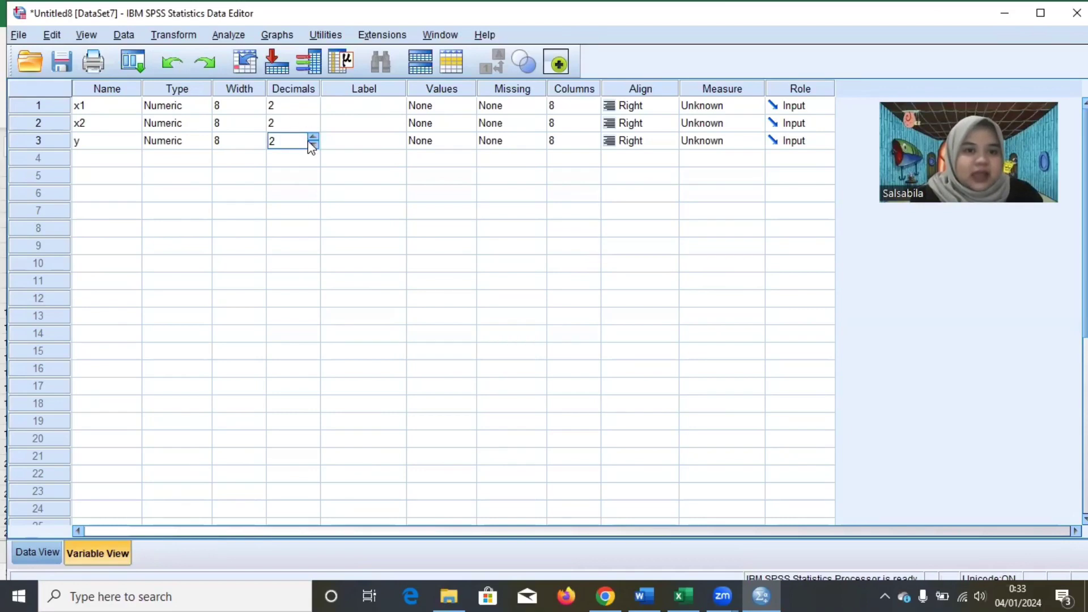
pyautogui.click(314, 112)
pyautogui.click(314, 111)
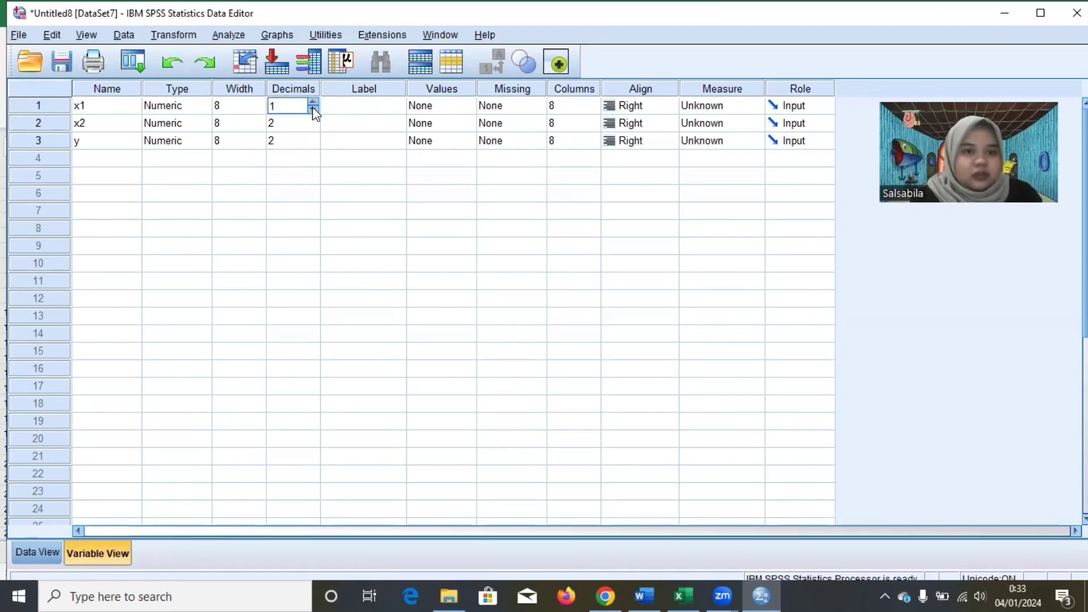
pyautogui.click(313, 111)
pyautogui.click(313, 130)
pyautogui.click(313, 130)
pyautogui.click(314, 129)
pyautogui.click(313, 145)
pyautogui.click(313, 146)
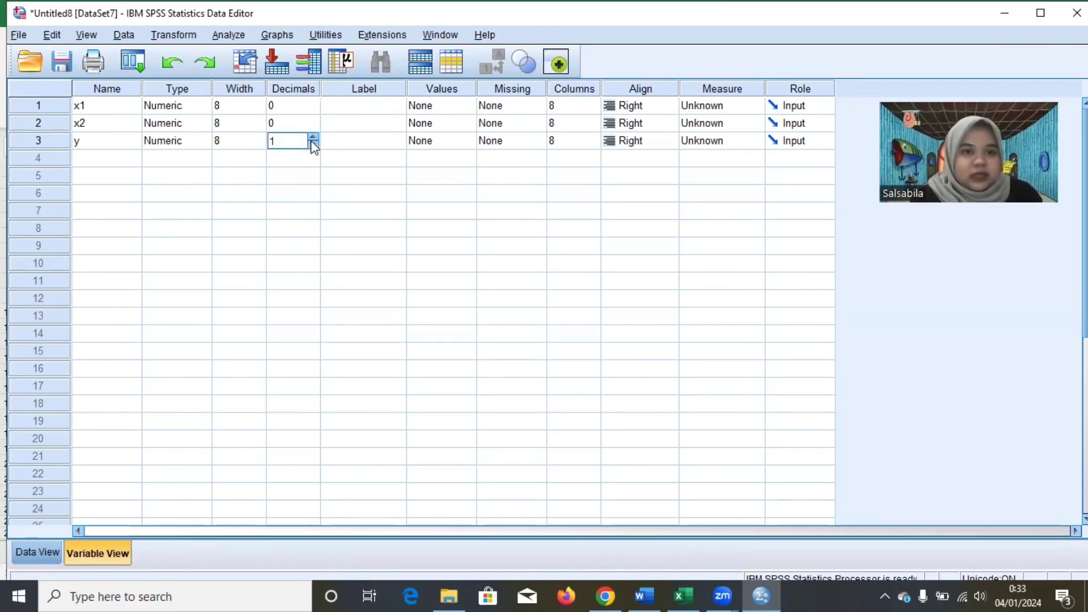
pyautogui.click(313, 146)
# Label x1 as "keterampilan proses", x2 as "keaktifan" and y as "prestasi belajar".
pyautogui.click(346, 108)
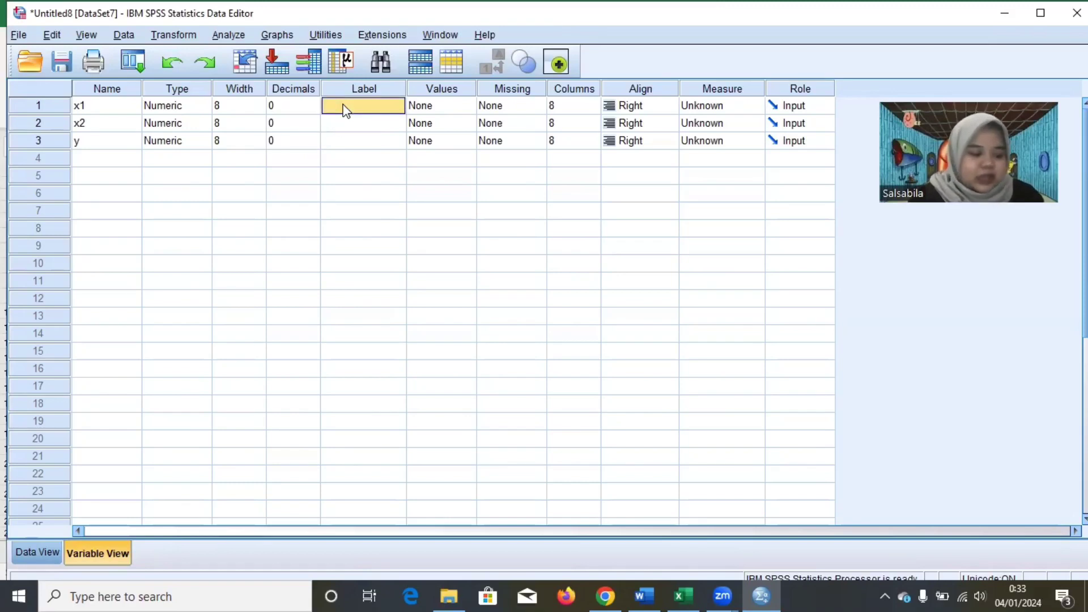
pyautogui.write('keterampilan')
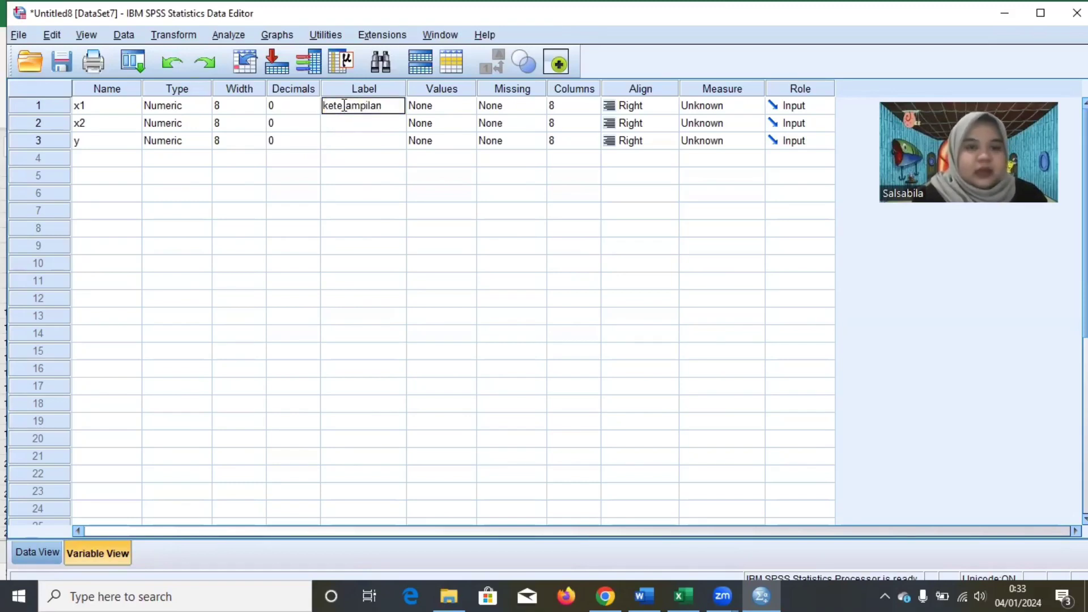
pyautogui.write(' proses')
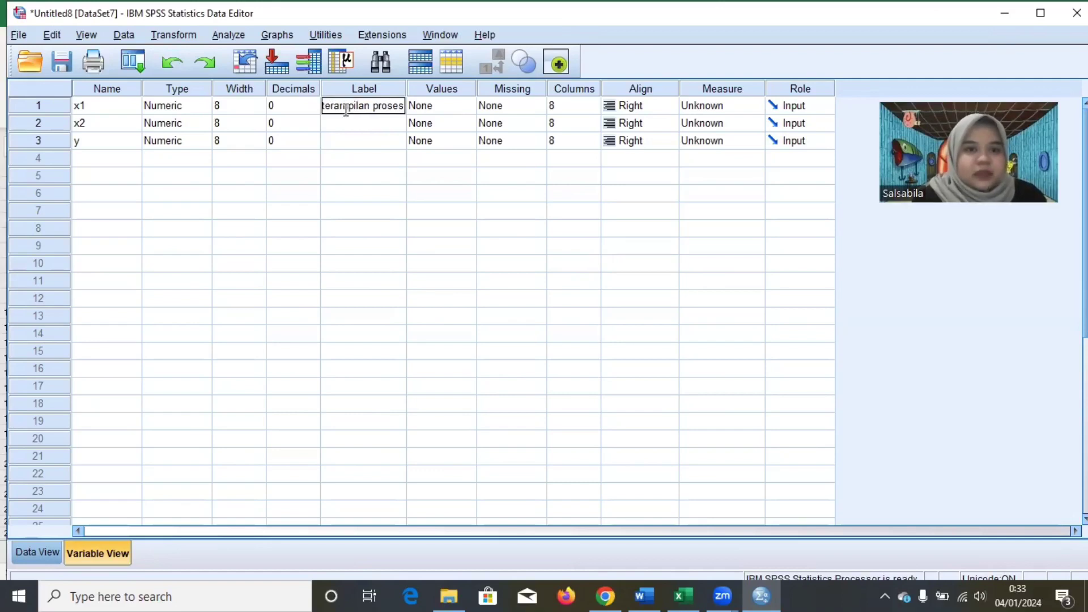
pyautogui.click(345, 125)
pyautogui.write('keaktifan')
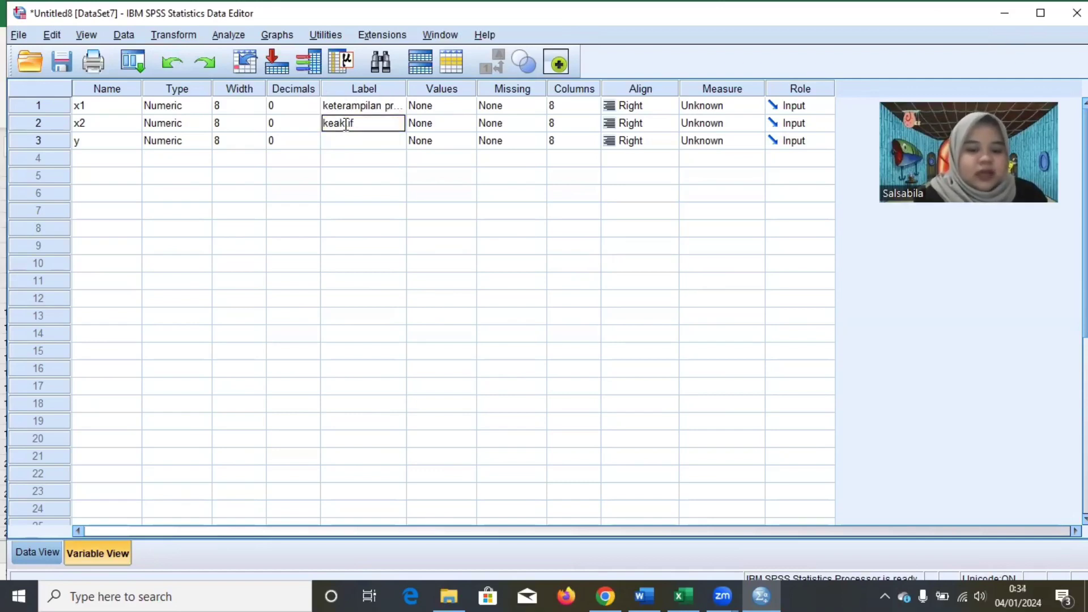
pyautogui.click(362, 142)
pyautogui.write('p')
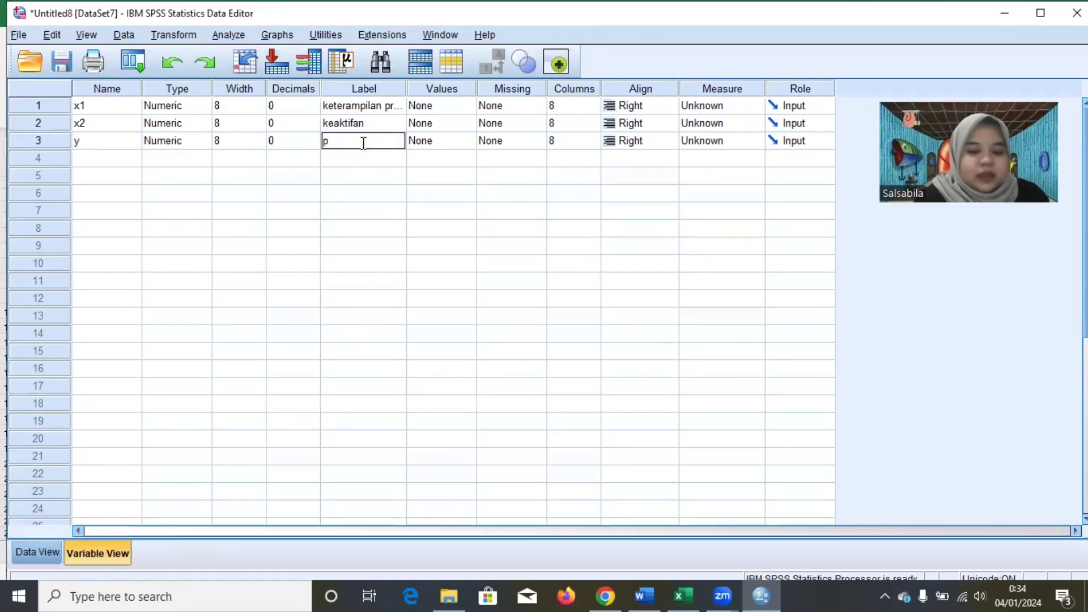
pyautogui.write('restasi belajar')
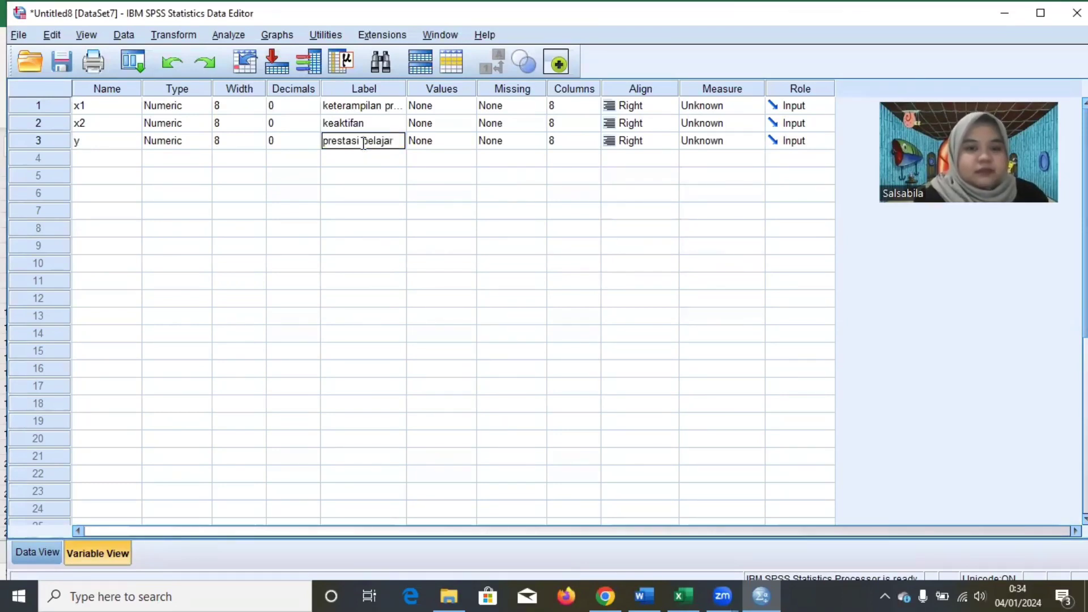
# Set the measurement level of x1, x2 and y to Scale.
pyautogui.click(709, 111)
pyautogui.click(722, 122)
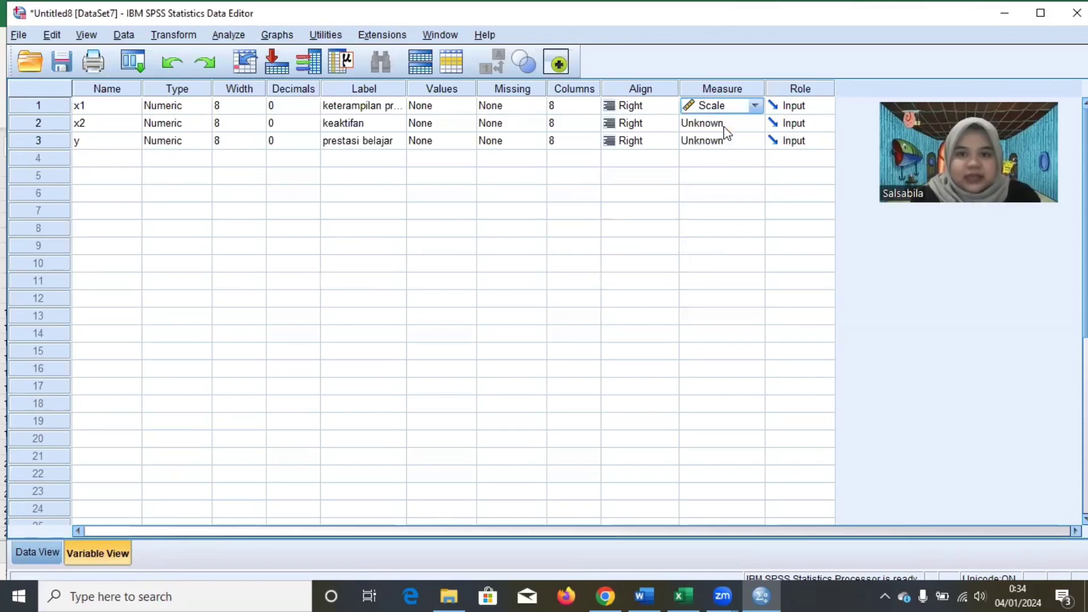
pyautogui.click(723, 125)
pyautogui.click(728, 140)
pyautogui.click(733, 146)
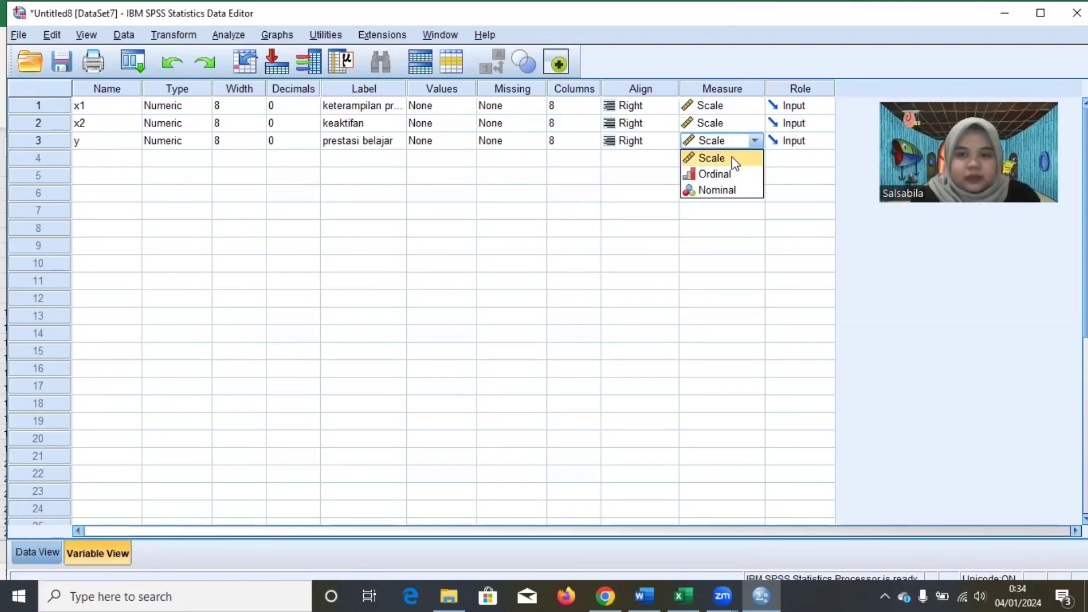
pyautogui.click(732, 156)
# Set up a linear regression with keterampilan proses and keaktifan as independent variables and prestasi belajar as the dependent variable.
pyautogui.click(242, 39)
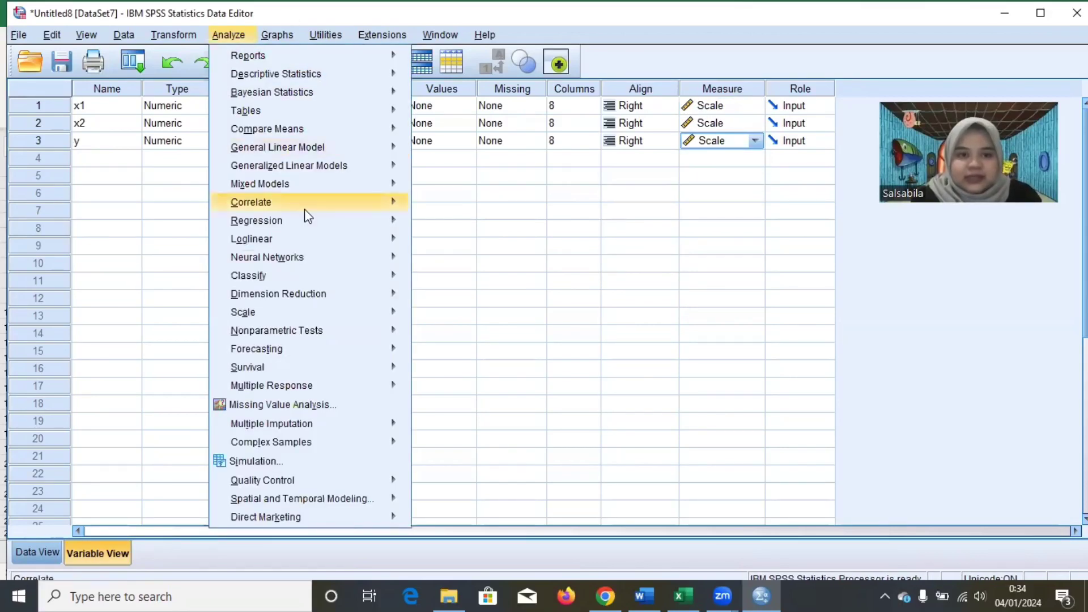
pyautogui.moveTo(304, 222)
pyautogui.click(437, 244)
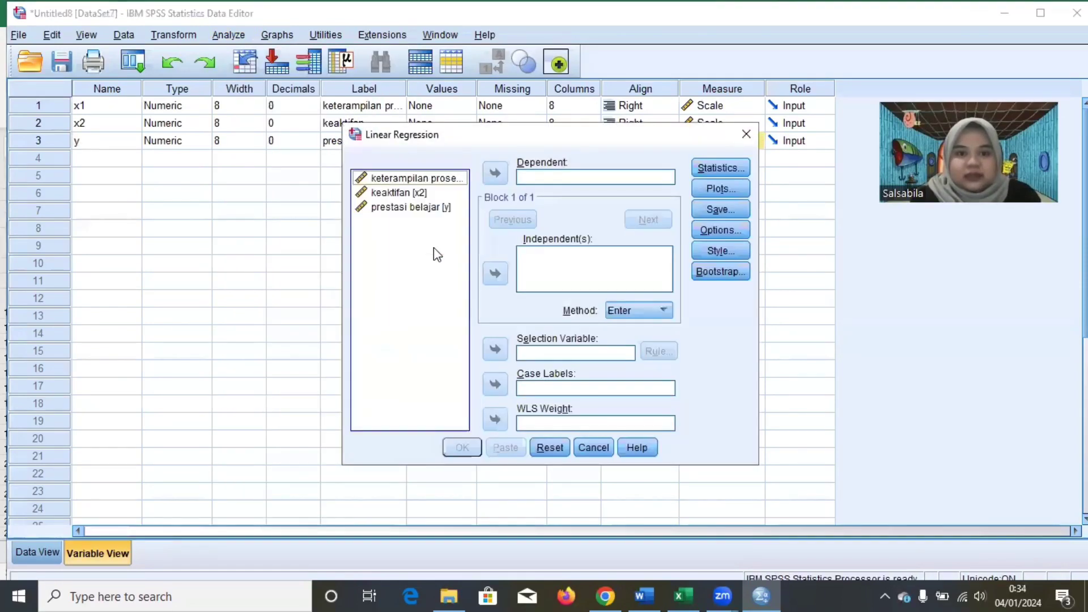
pyautogui.click(435, 179)
pyautogui.press('Down')
pyautogui.keyDown('ctrl'); pyautogui.click(432, 178); pyautogui.keyUp('ctrl')
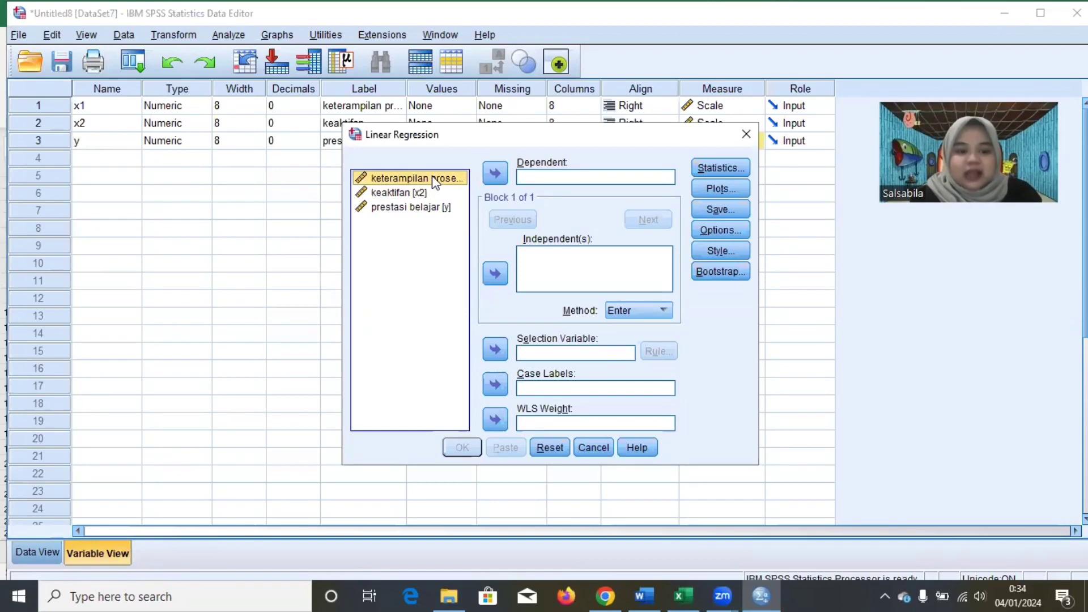
pyautogui.click(494, 274)
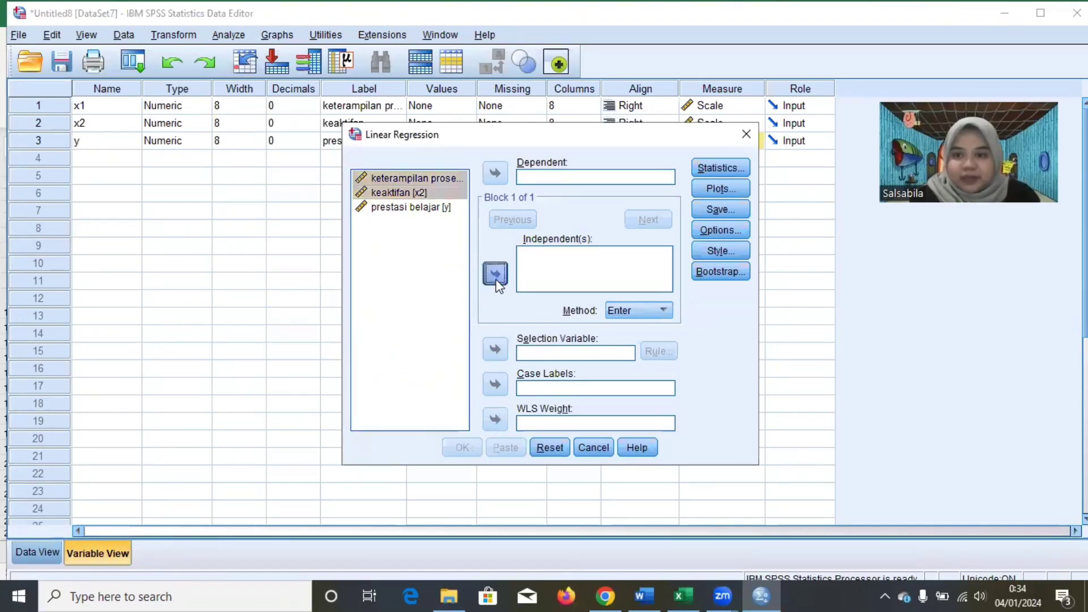
pyautogui.click(436, 207)
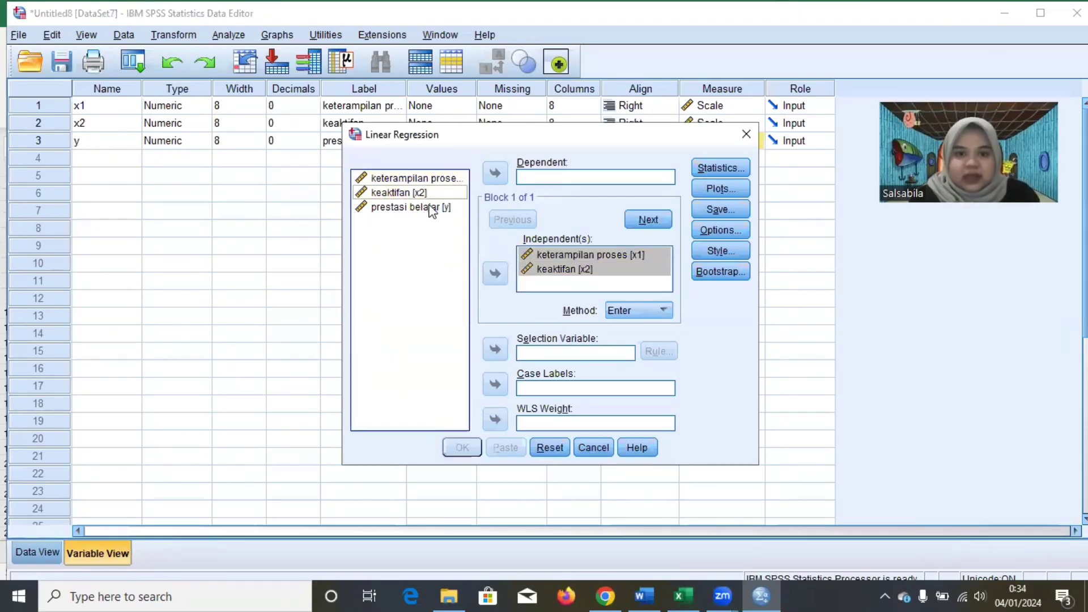
pyautogui.click(495, 173)
# Save the unstandardized residuals as a new variable, run the regression and minimize the output viewer.
pyautogui.click(704, 211)
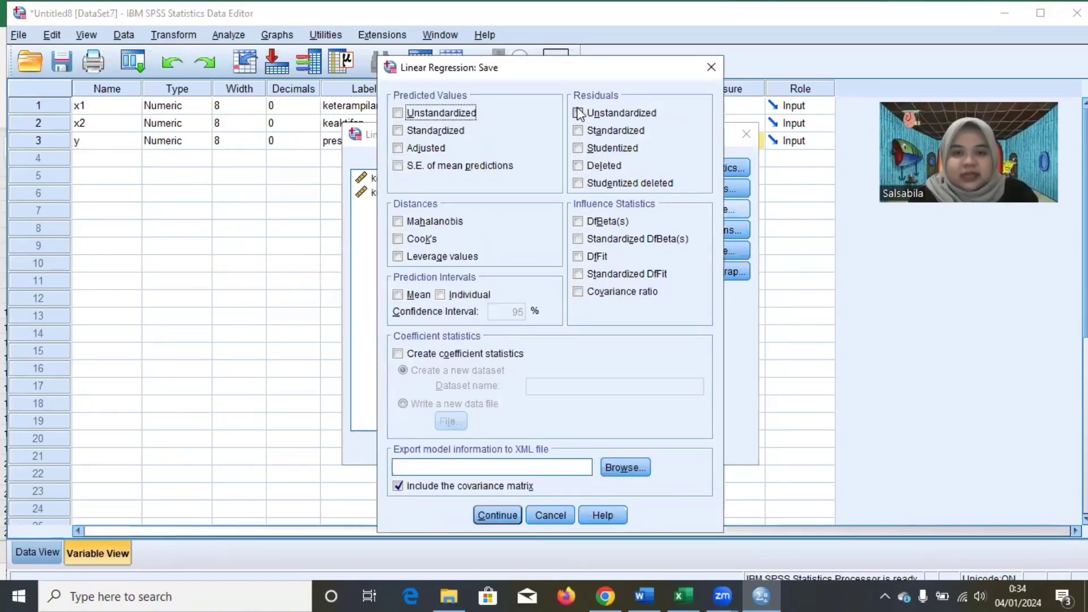
pyautogui.click(579, 113)
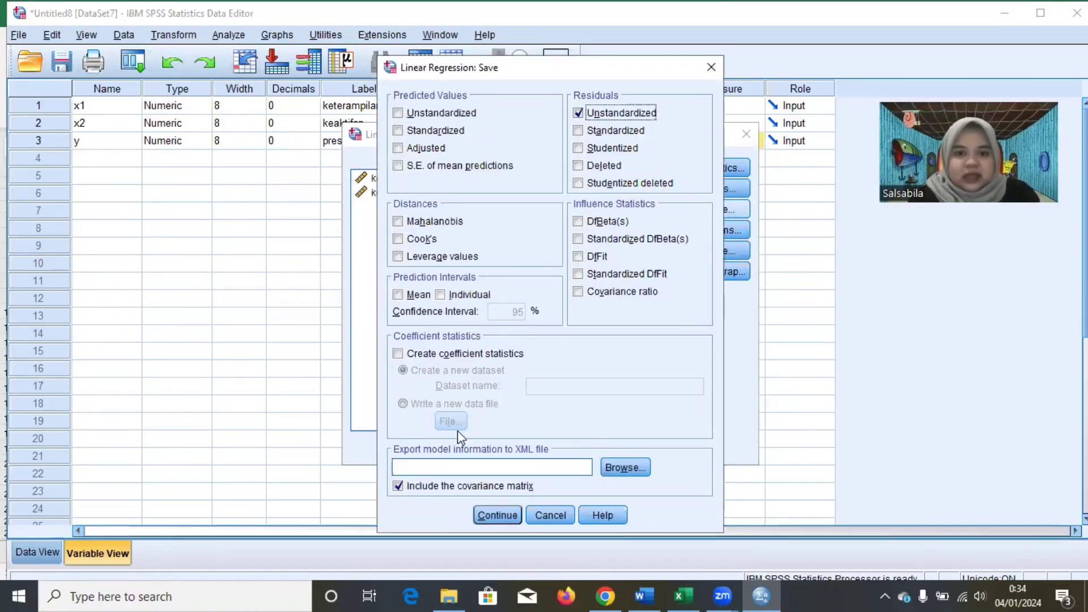
pyautogui.press('Return')
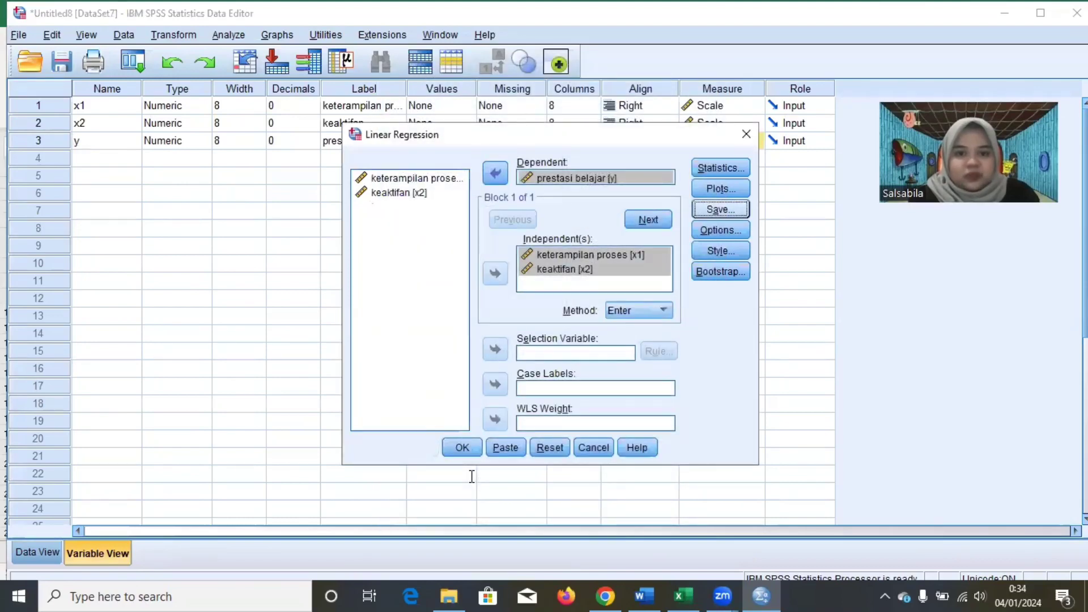
pyautogui.click(455, 449)
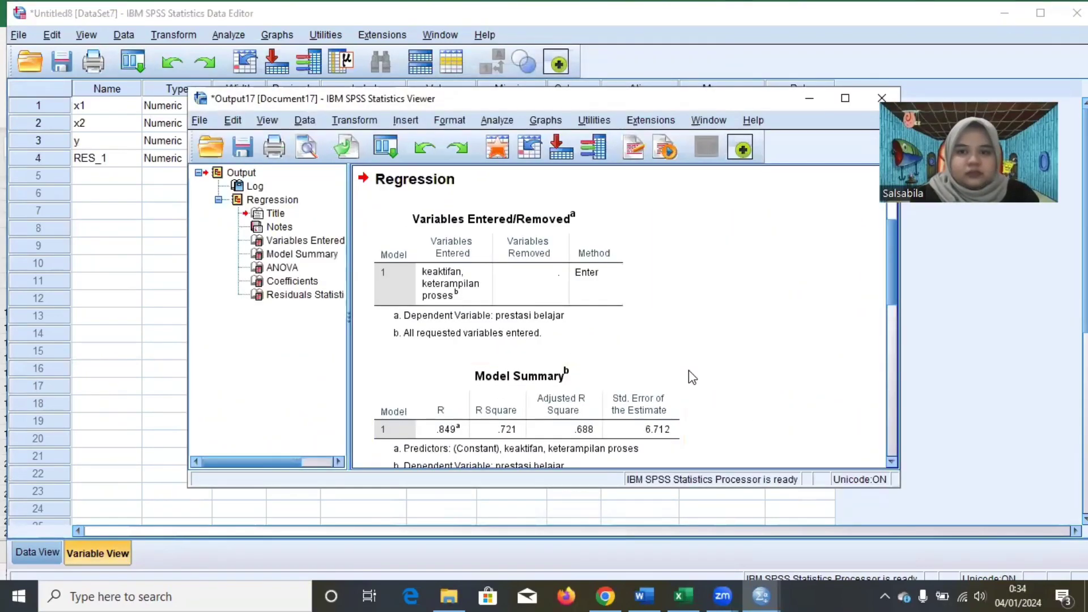
pyautogui.click(816, 102)
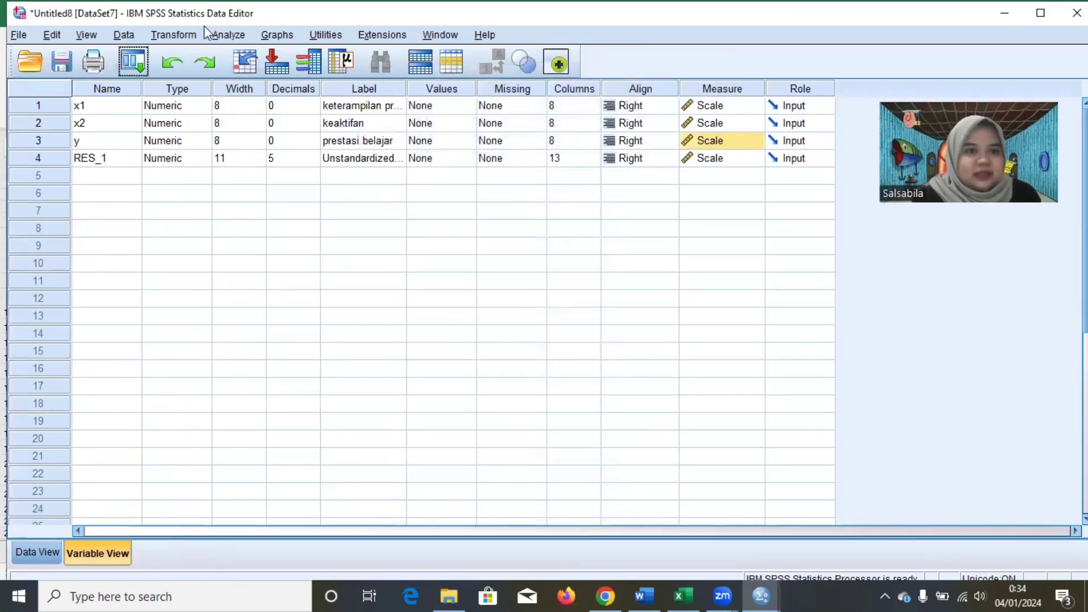
# Run a legacy one-sample Kolmogorov-Smirnov test on the unstandardized residual with the Normal test distribution and bring its result table into view.
pyautogui.click(50, 553)
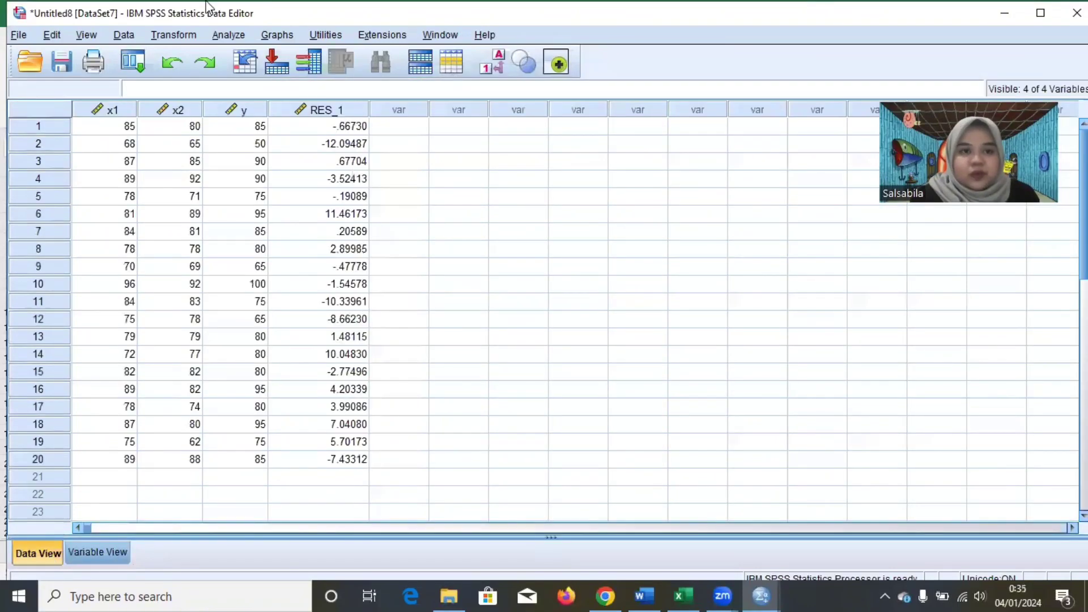
pyautogui.click(222, 35)
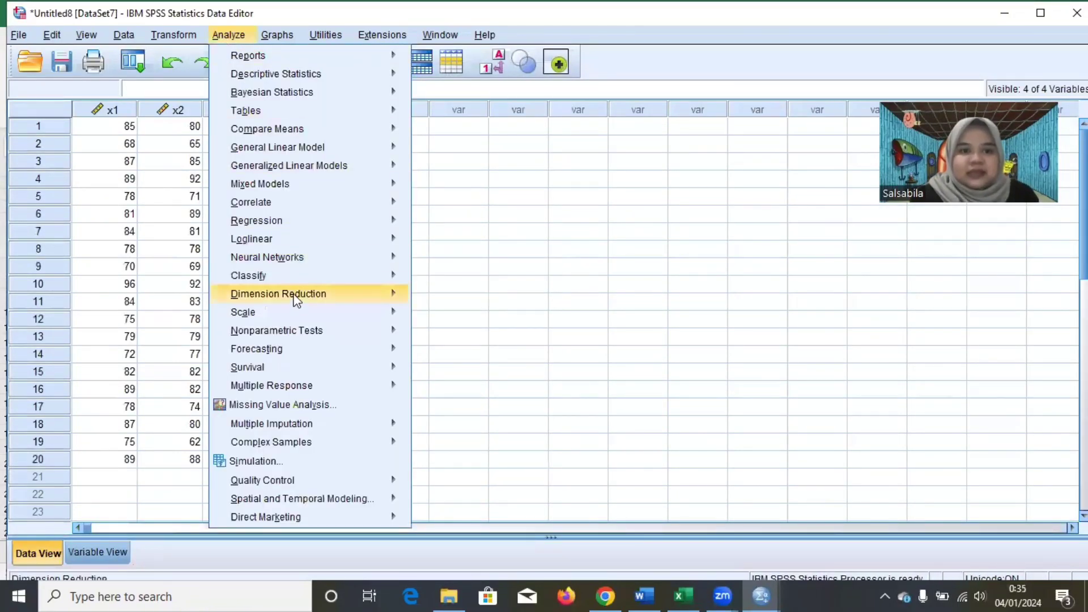
pyautogui.moveTo(299, 330)
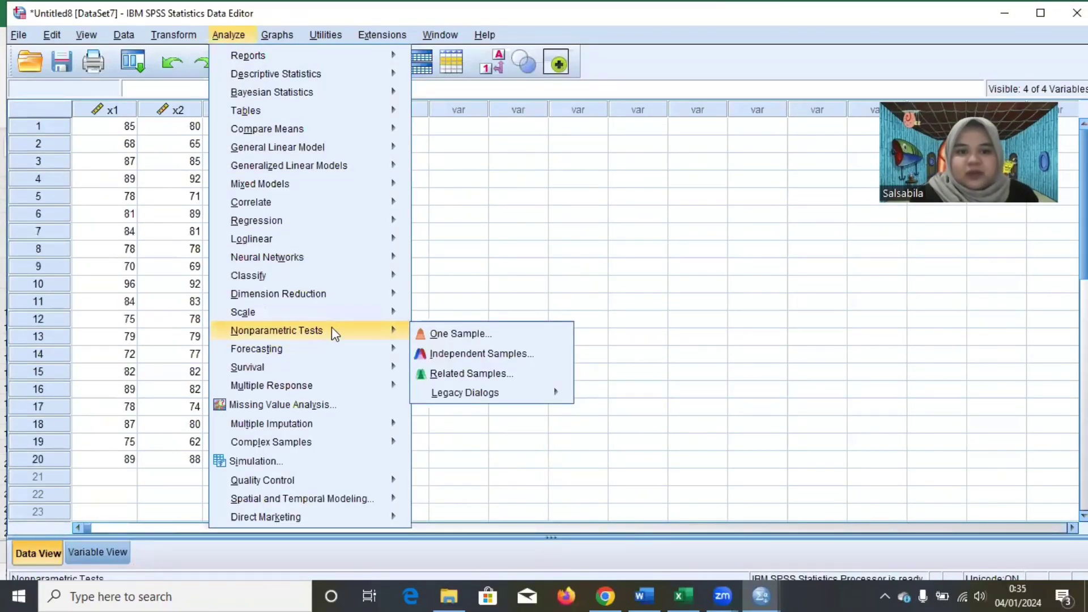
pyautogui.moveTo(441, 392)
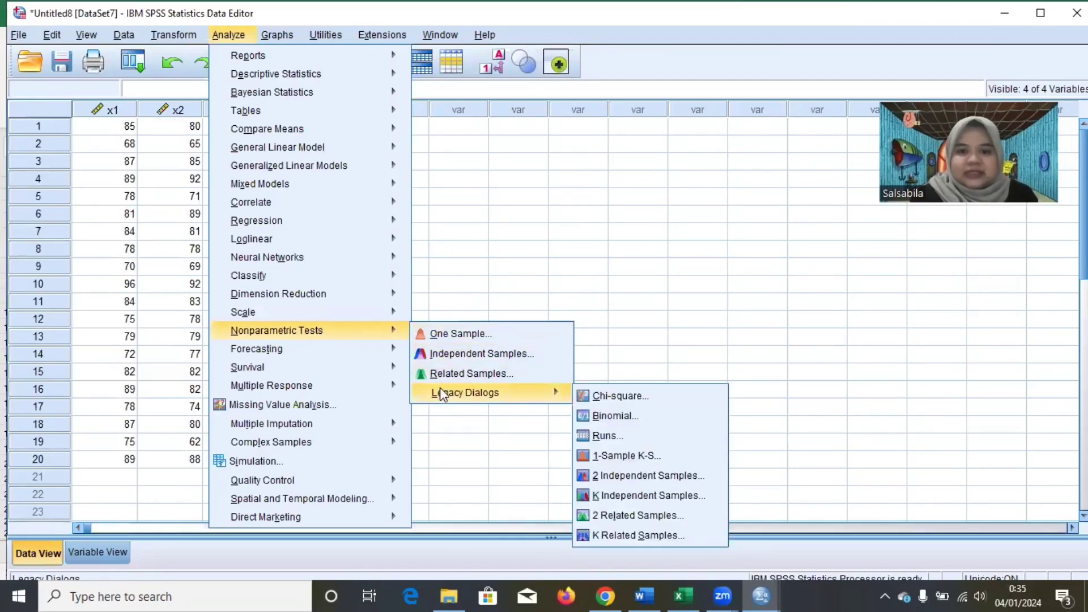
pyautogui.click(610, 461)
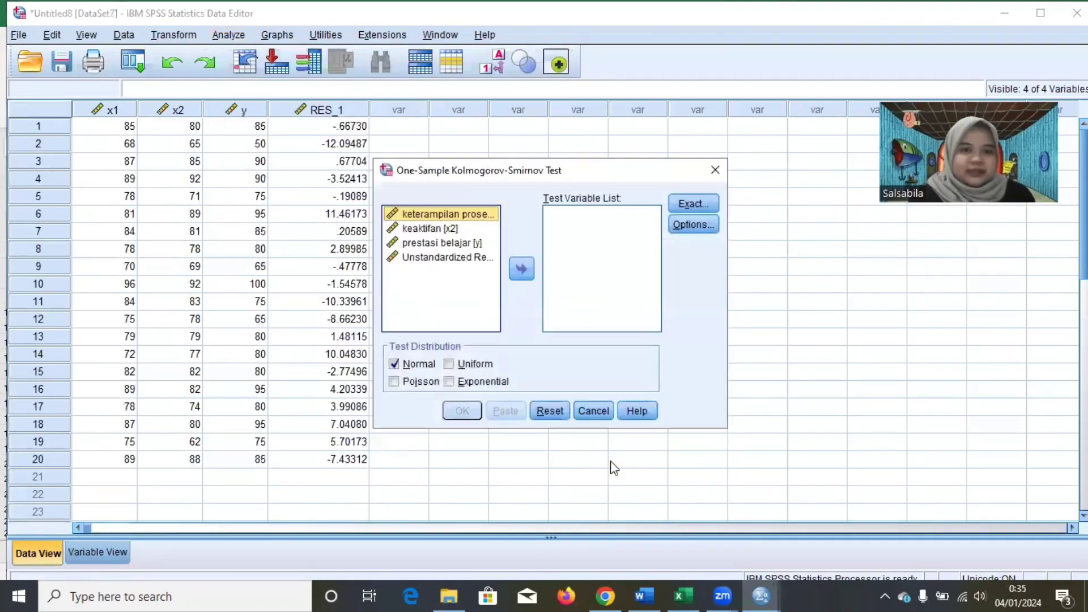
pyautogui.click(445, 260)
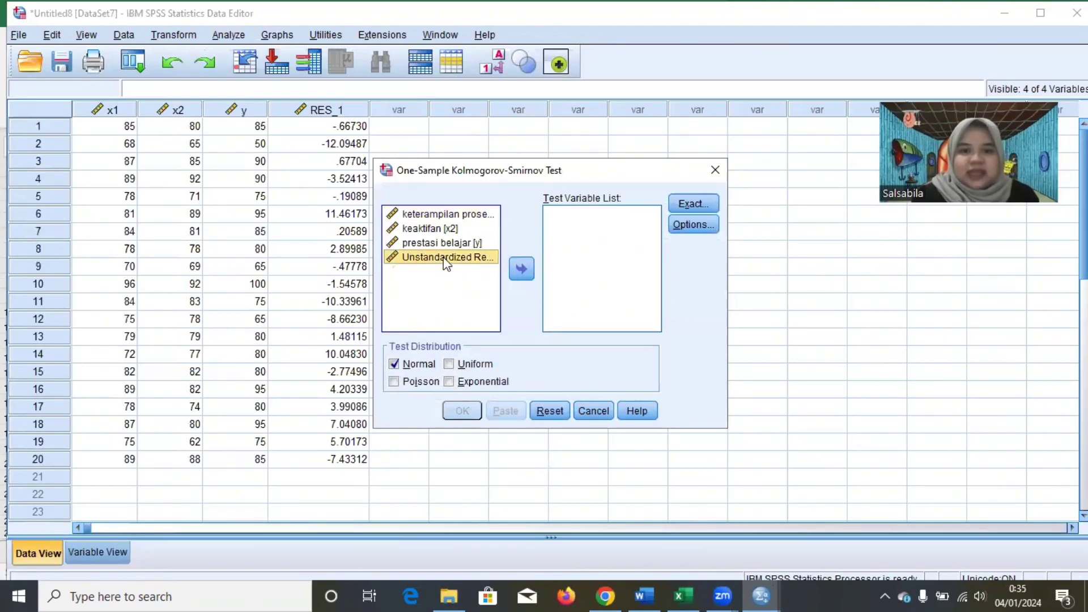
pyautogui.click(526, 268)
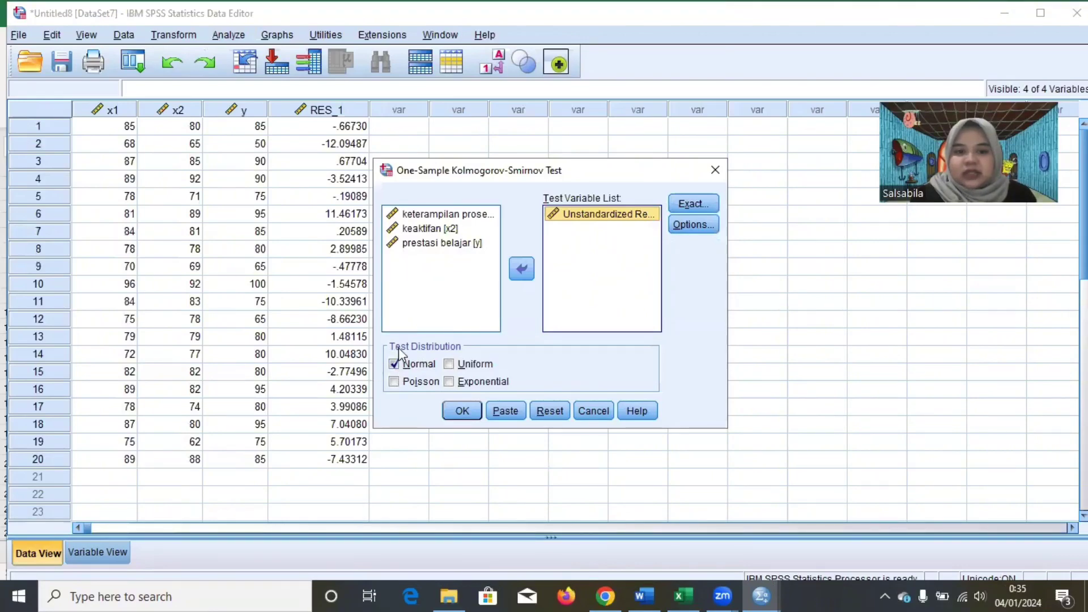
pyautogui.click(462, 411)
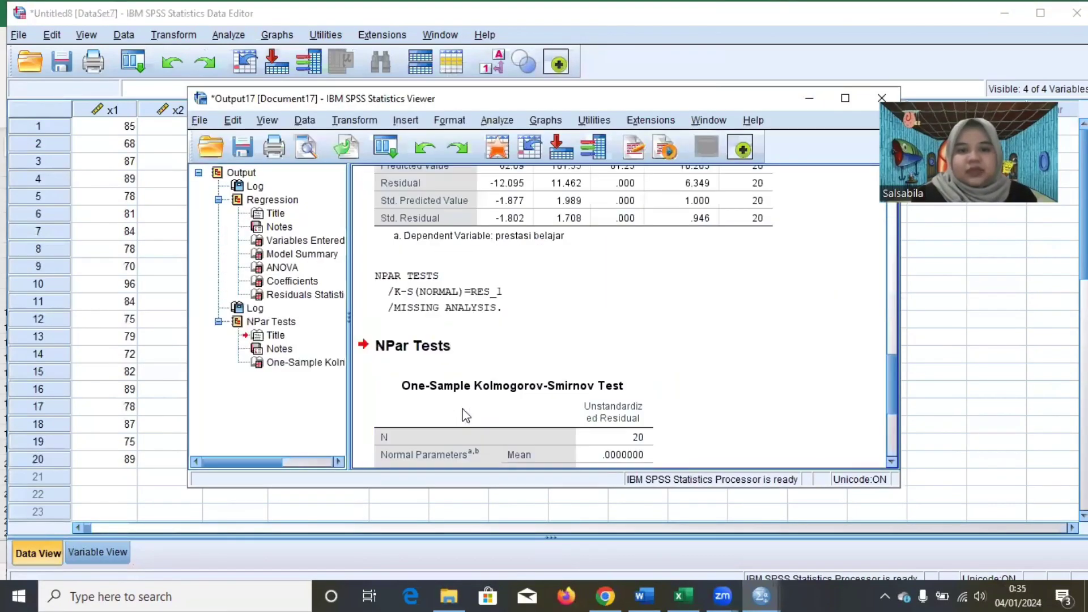
pyautogui.scroll(-5, 508, 289)
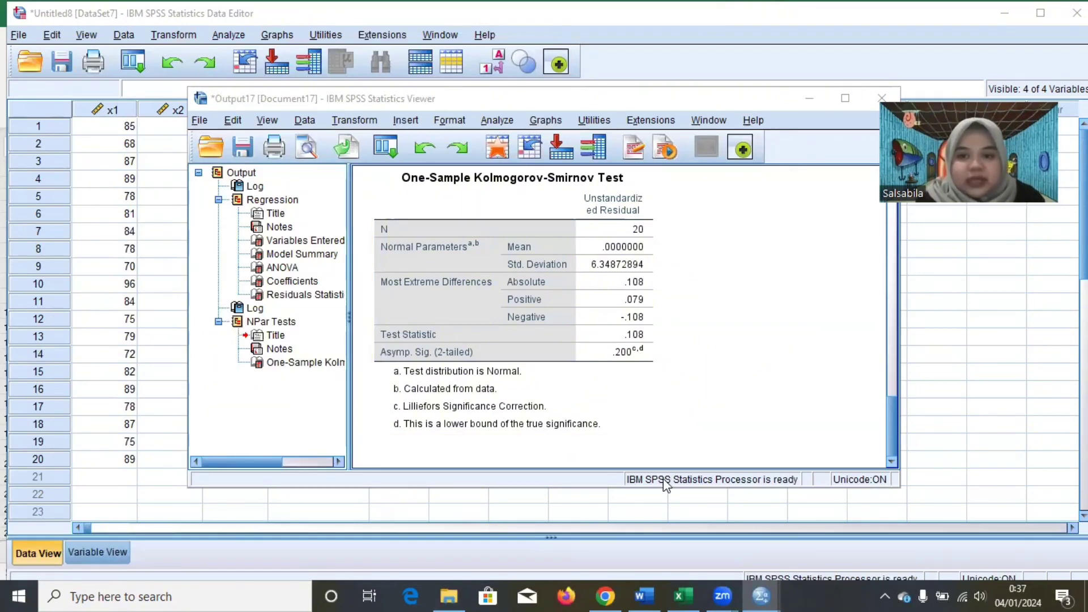
# Return to the data editor and cut the RES_1 residual variable from the dataset.
pyautogui.hotkey('alt', 'Tab')
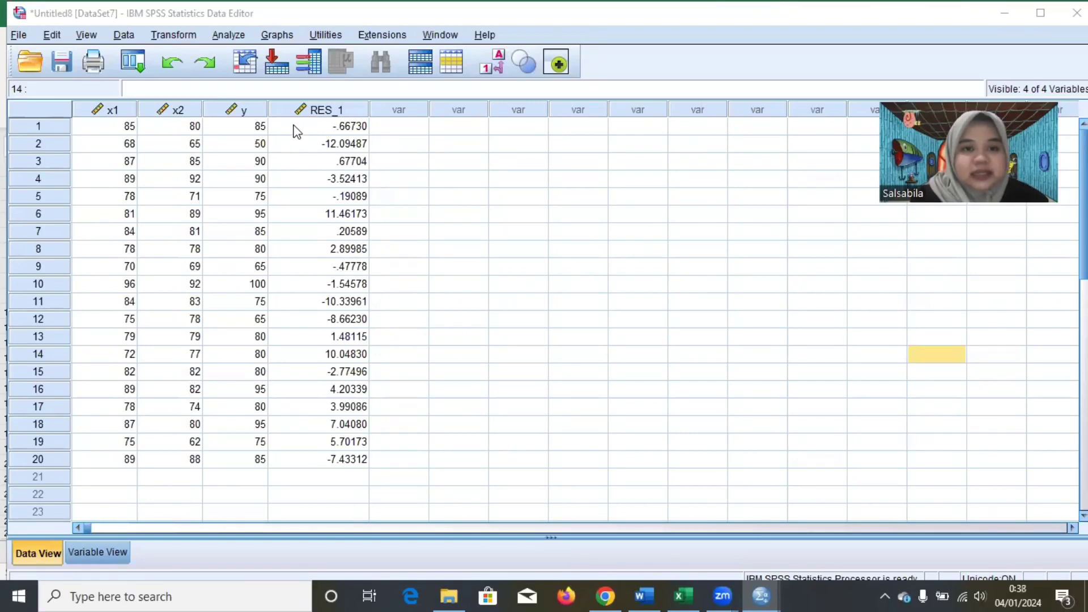
pyautogui.click(312, 111)
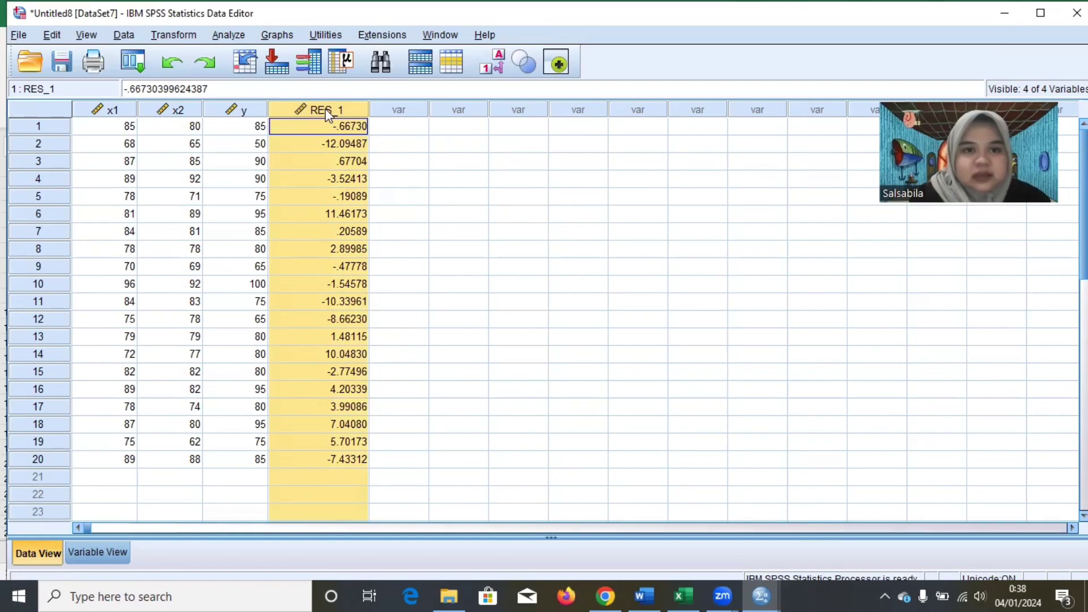
pyautogui.rightClick(335, 106)
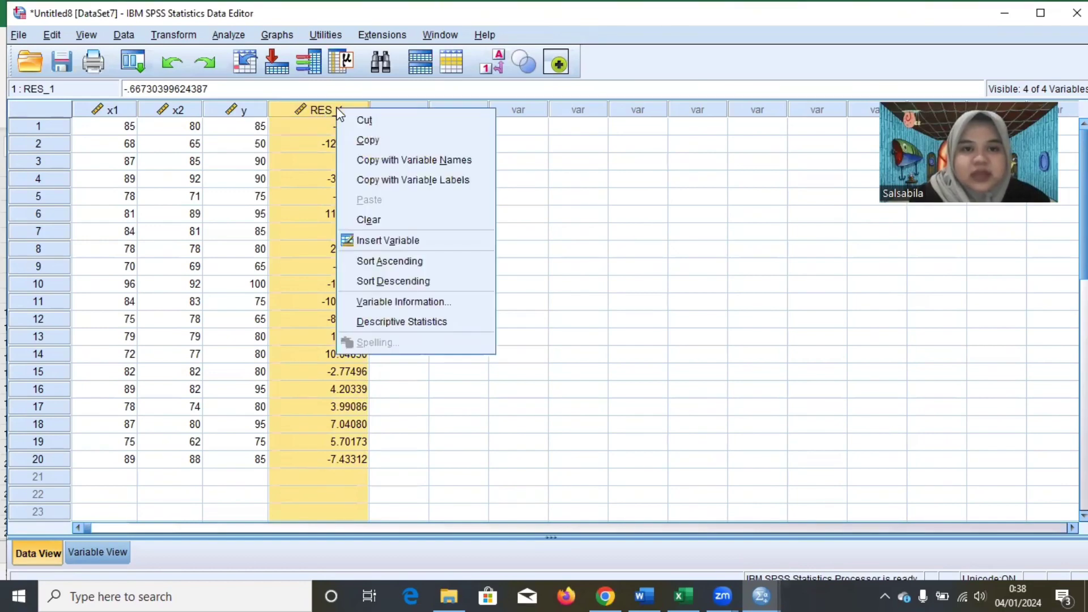
pyautogui.click(367, 122)
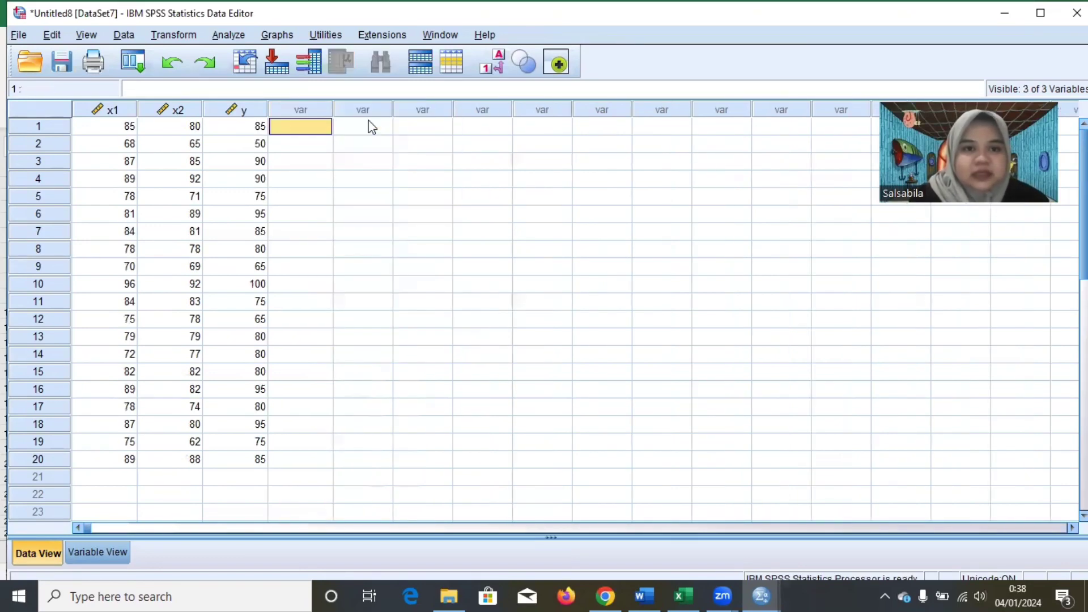
pyautogui.click(70, 545)
pyautogui.click(44, 550)
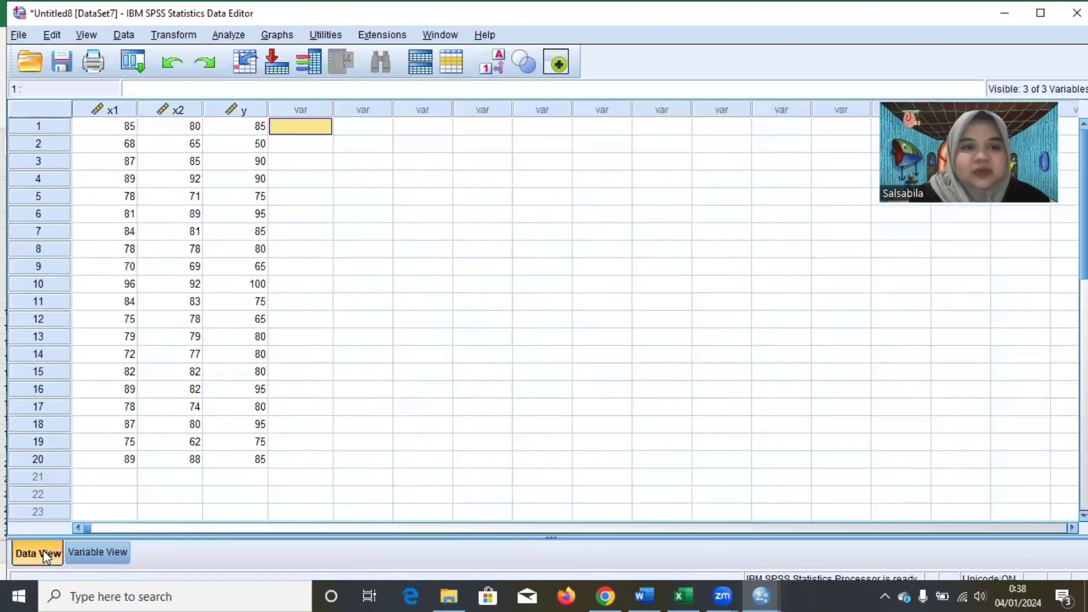
# Run the linear regression on prestasi belajar again with the covariance matrix and collinearity diagnostics added to its statistics.
pyautogui.click(218, 34)
pyautogui.moveTo(397, 223)
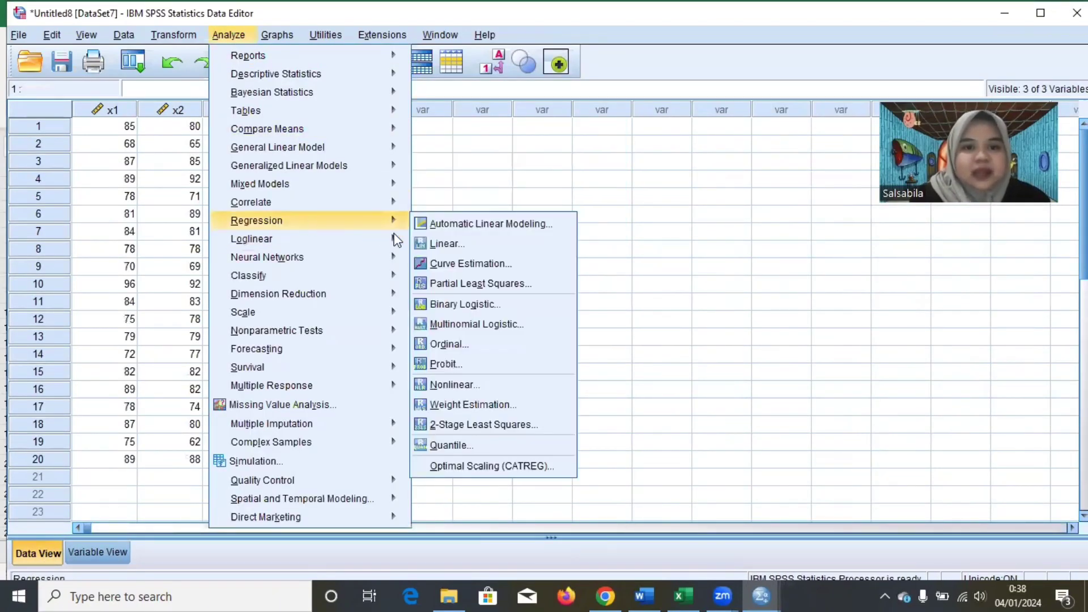
pyautogui.click(432, 238)
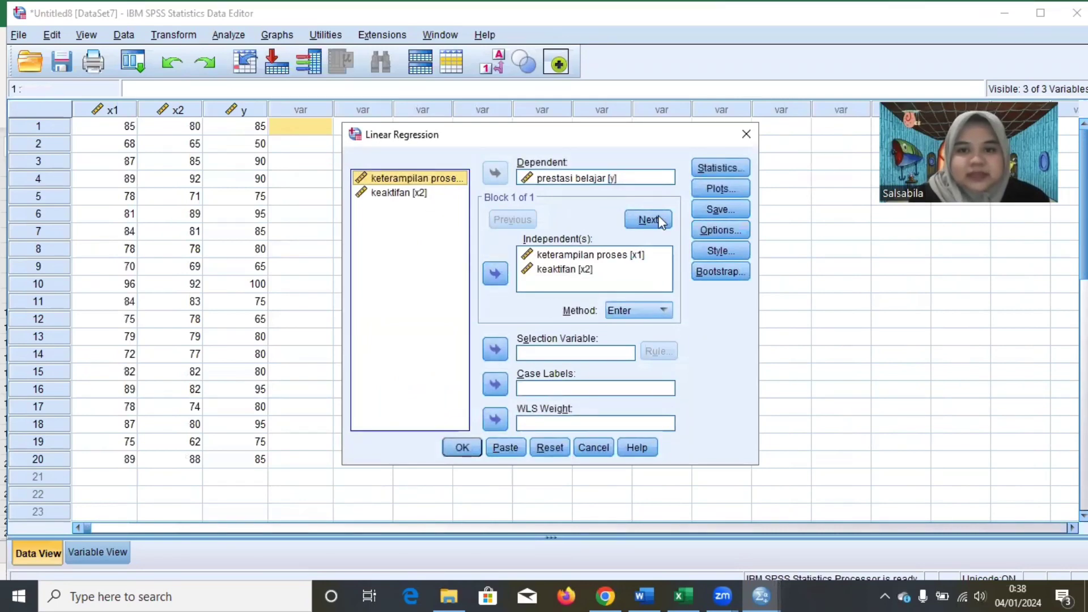
pyautogui.click(715, 167)
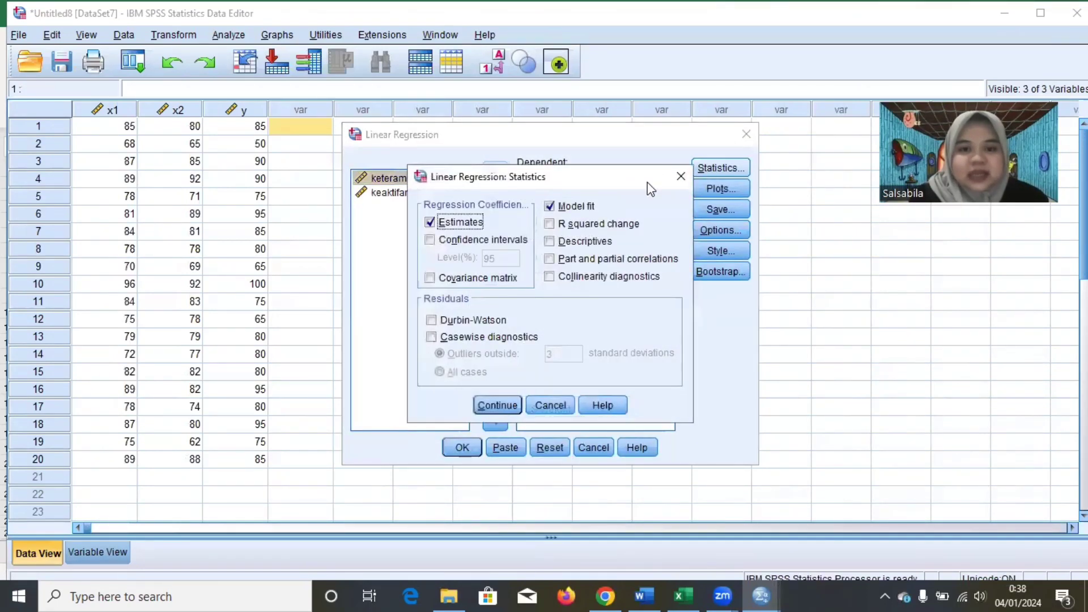
pyautogui.click(451, 280)
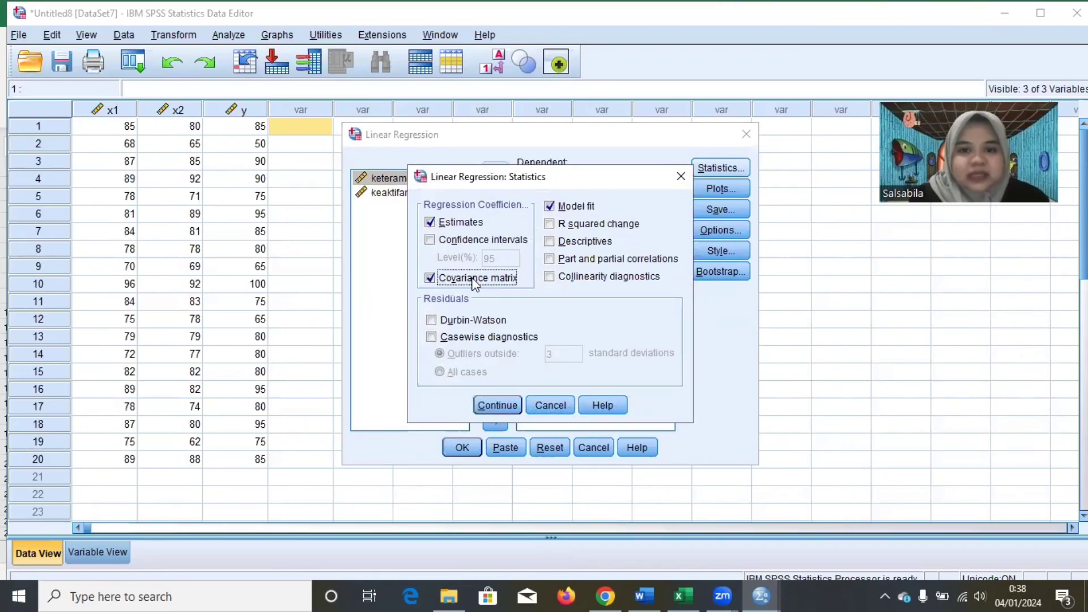
pyautogui.click(575, 279)
pyautogui.click(575, 279)
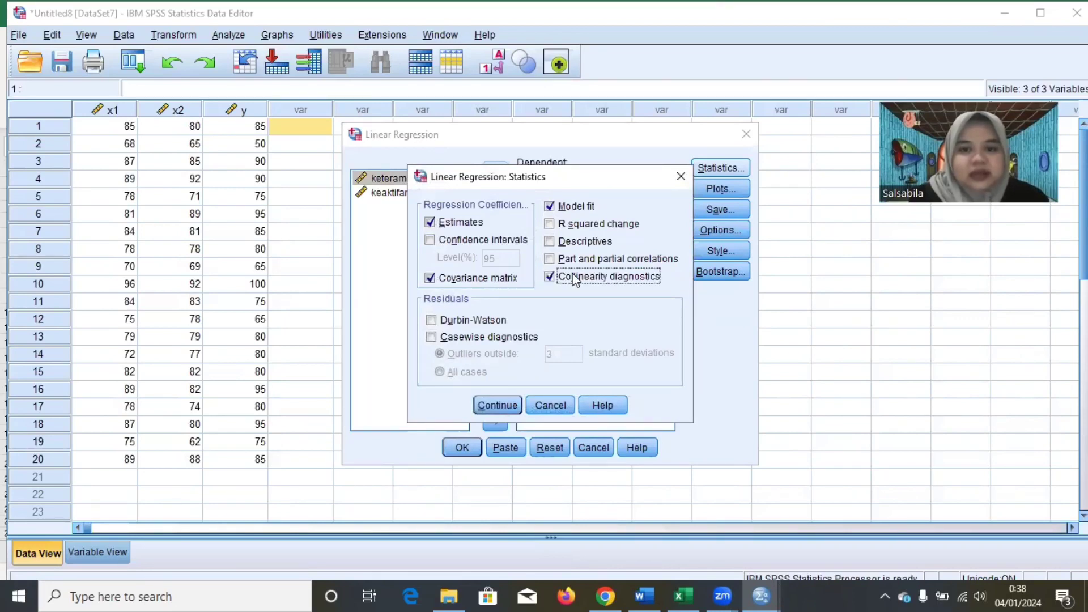
pyautogui.click(494, 405)
pyautogui.click(463, 440)
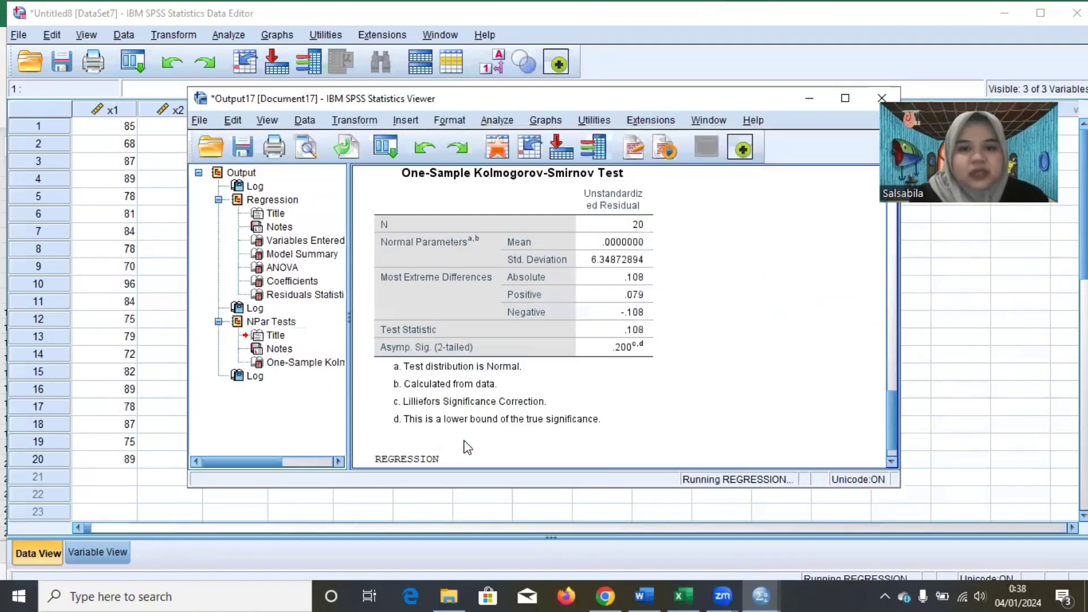
# Examine the Coefficients table with its tolerance and VIF columns in the maximized output viewer.
pyautogui.scroll(-3, 488, 309)
pyautogui.scroll(6, 490, 308)
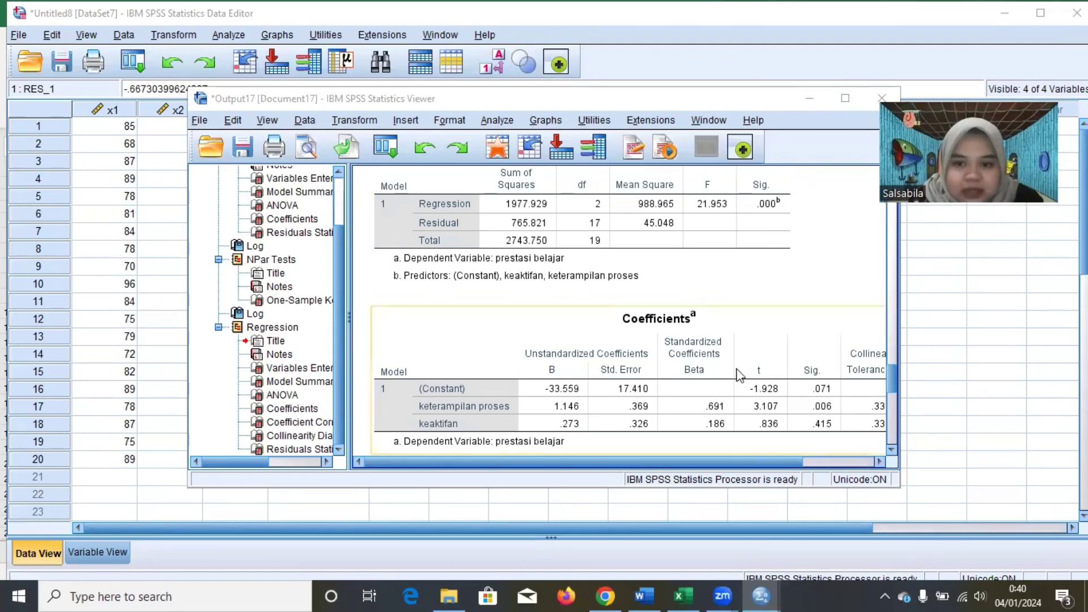
pyautogui.click(844, 99)
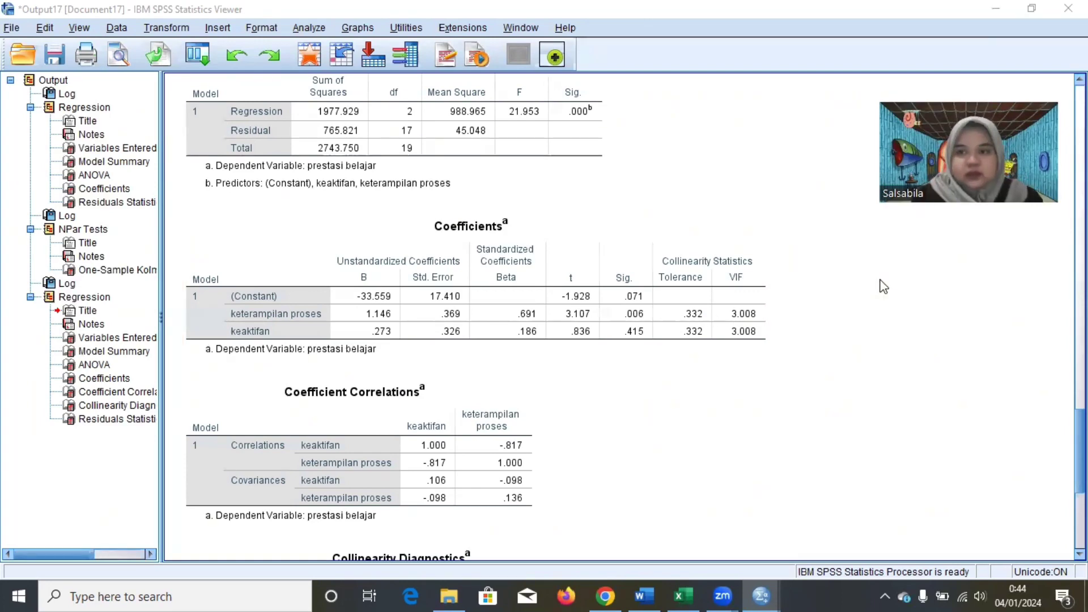
# Minimize the output viewer and cut the newly saved RES_1 variable out of the data.
pyautogui.click(997, 11)
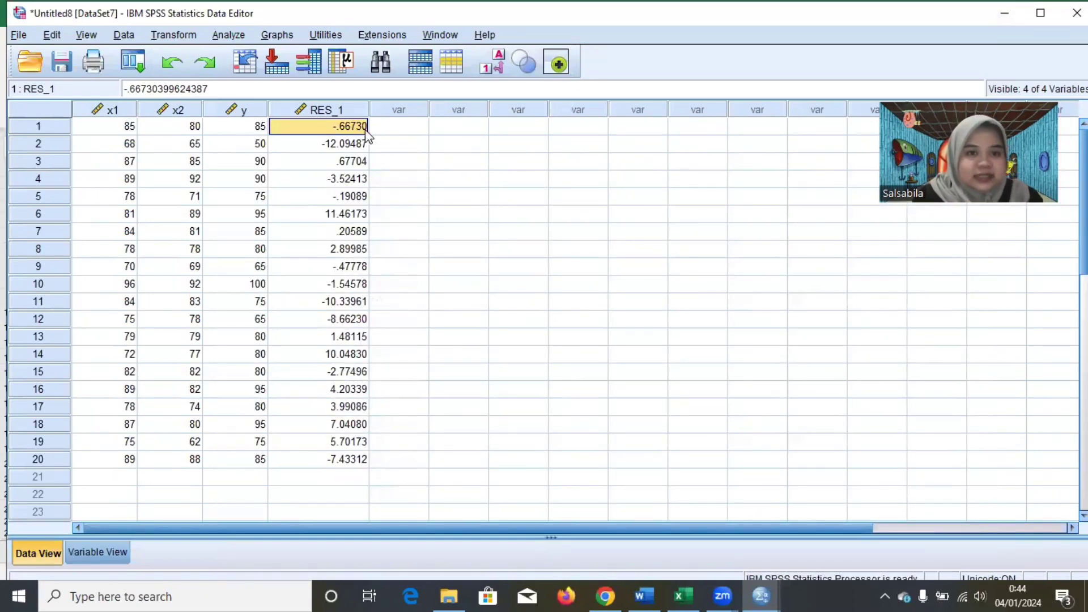
pyautogui.rightClick(321, 110)
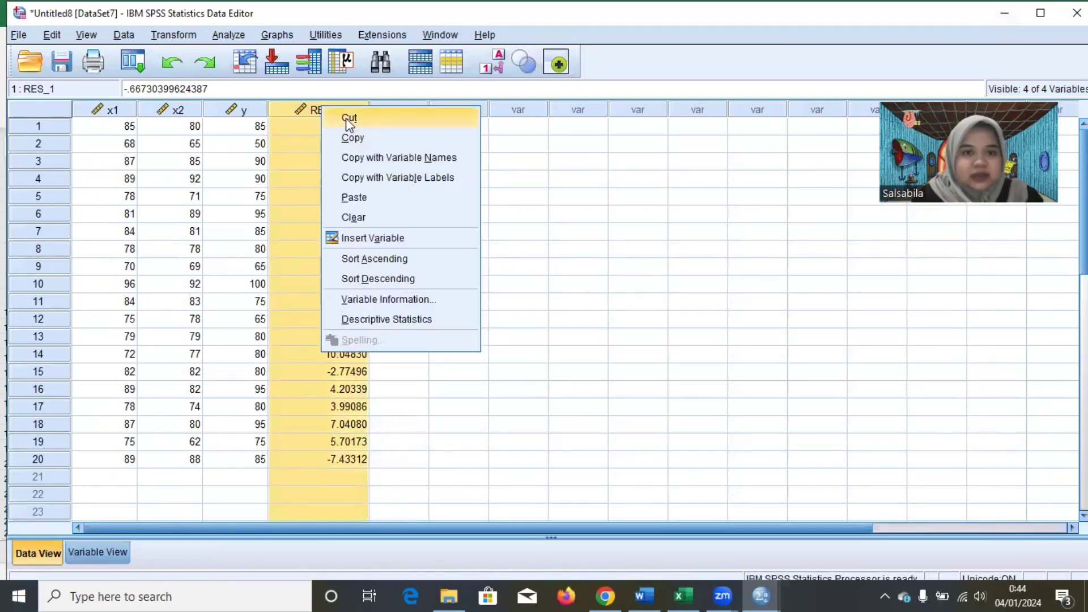
pyautogui.click(348, 117)
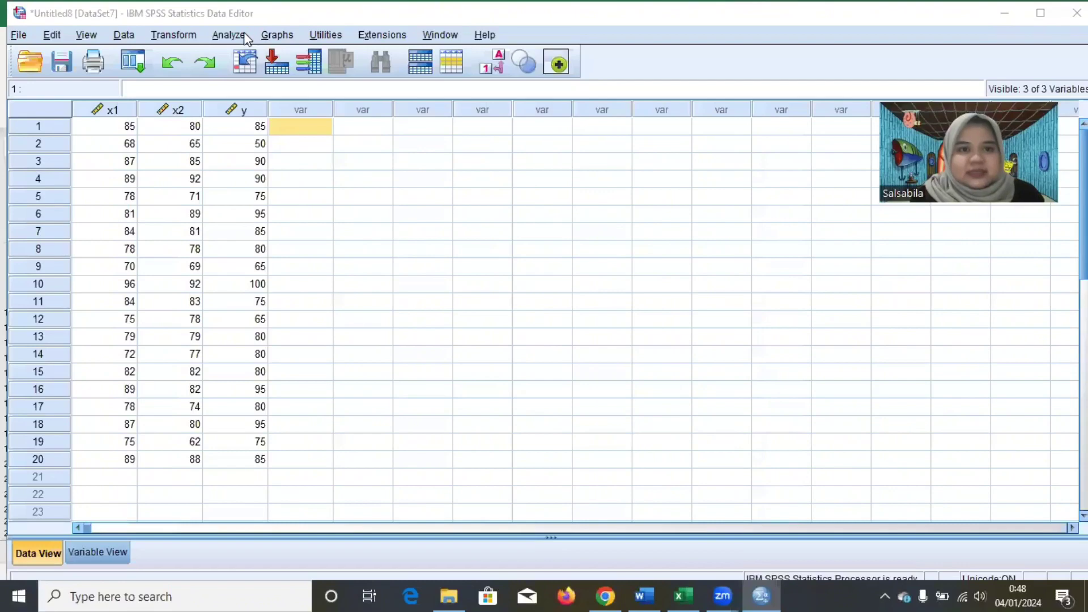
# Run the linear regression of prestasi belajar on keterampilan proses and keaktifan with a scatterplot of *SRESID as Y against *ZPRED as X.
pyautogui.click(243, 37)
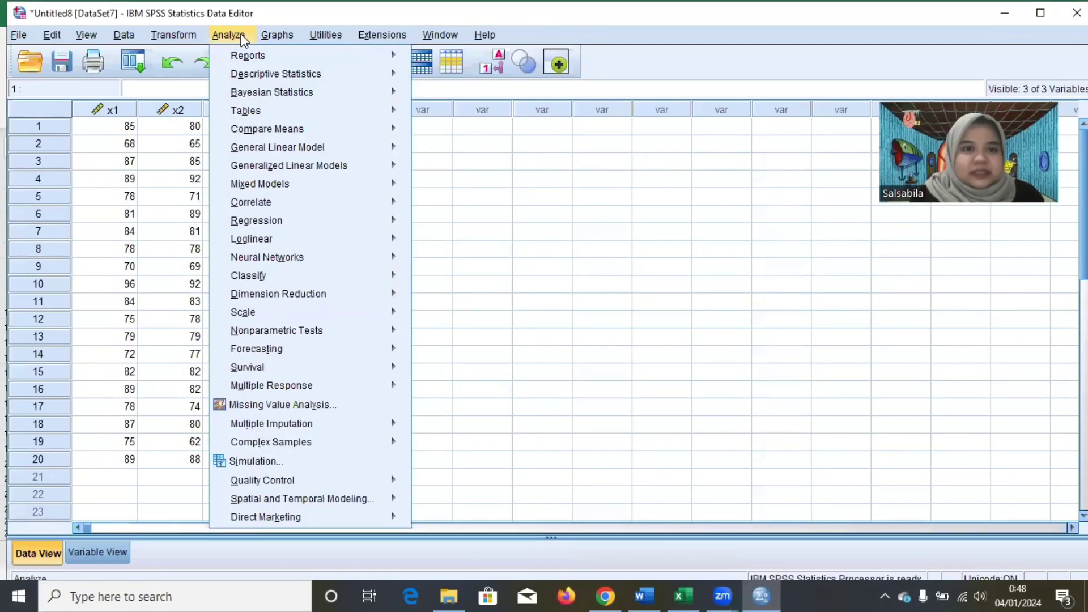
pyautogui.moveTo(281, 221)
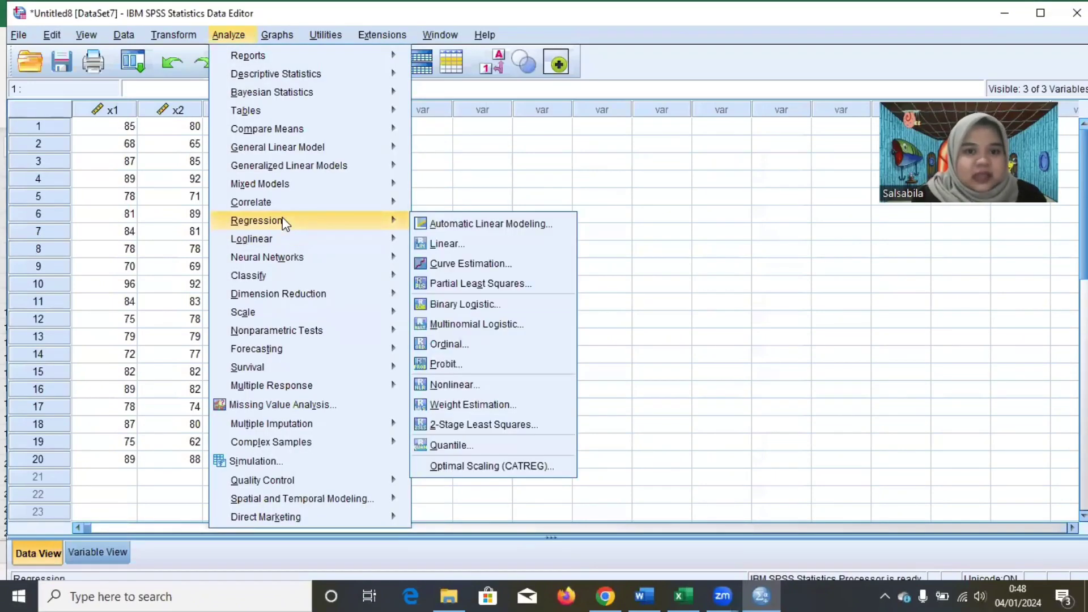
pyautogui.click(446, 245)
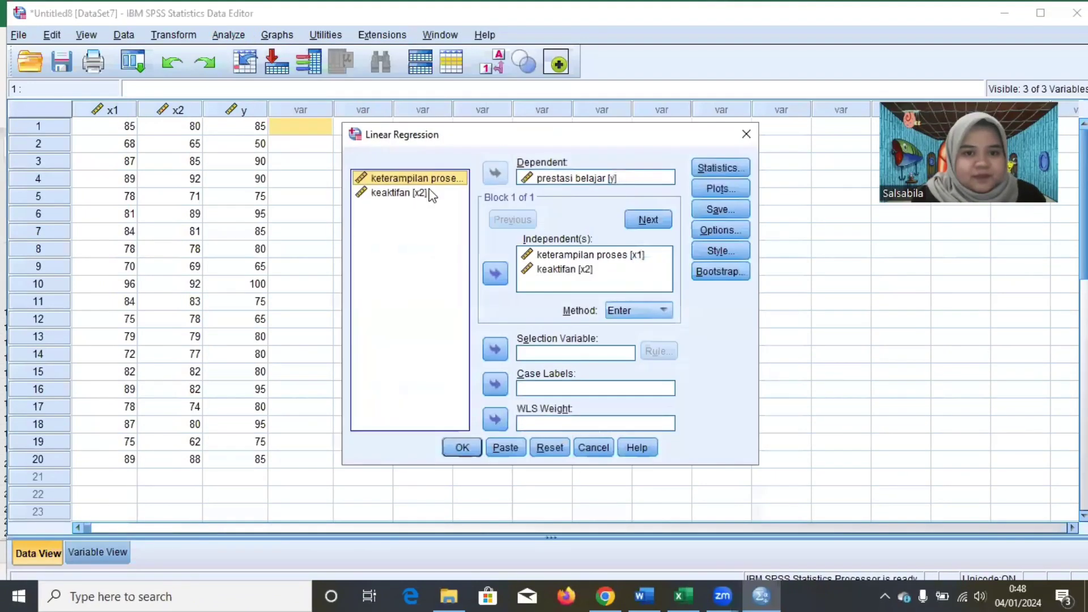
pyautogui.click(572, 268)
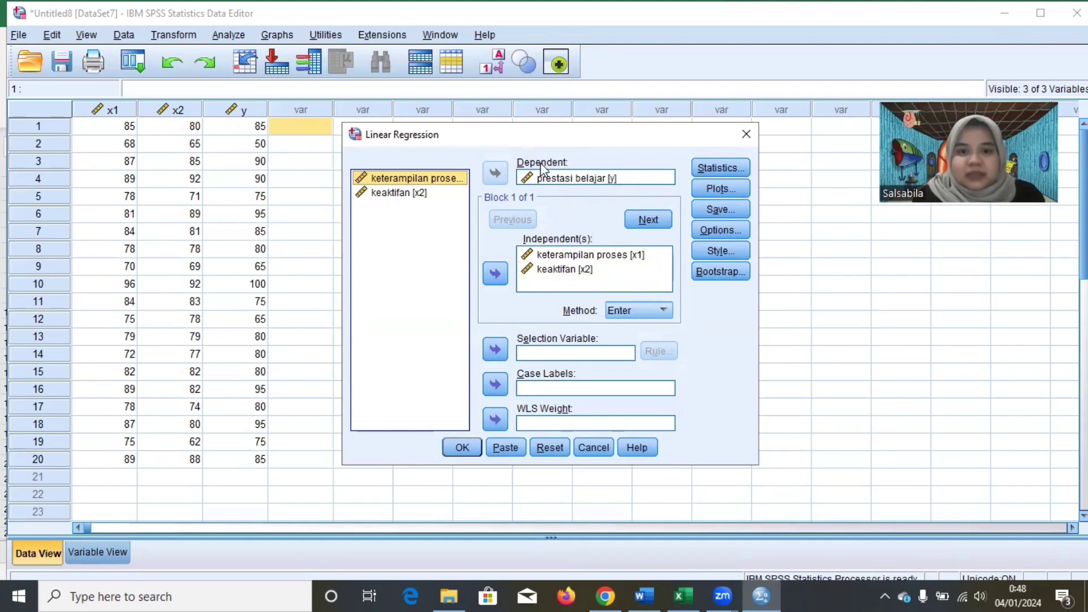
pyautogui.click(723, 190)
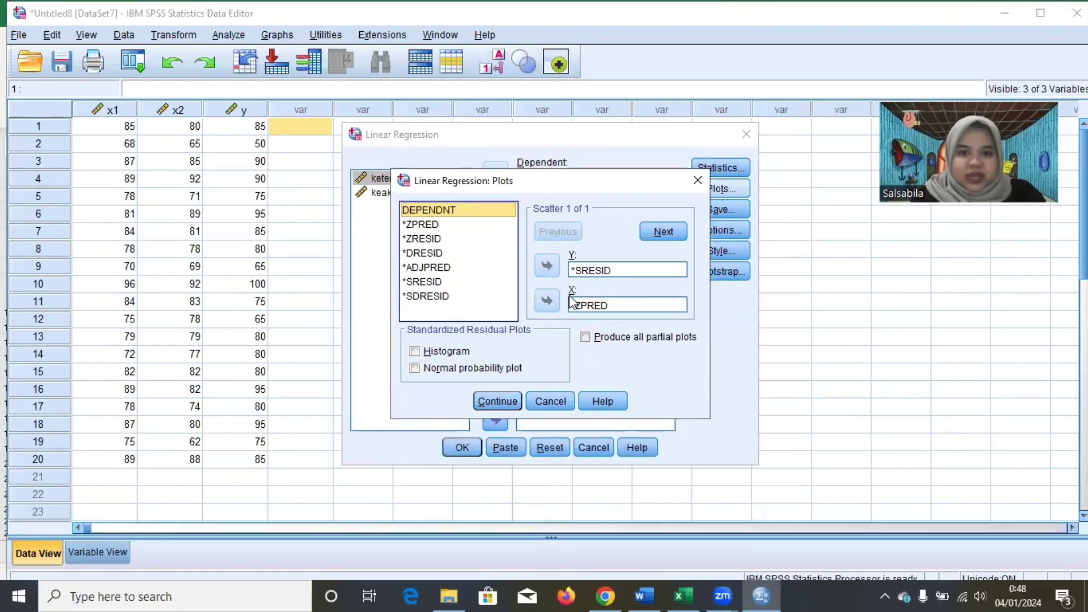
pyautogui.click(499, 400)
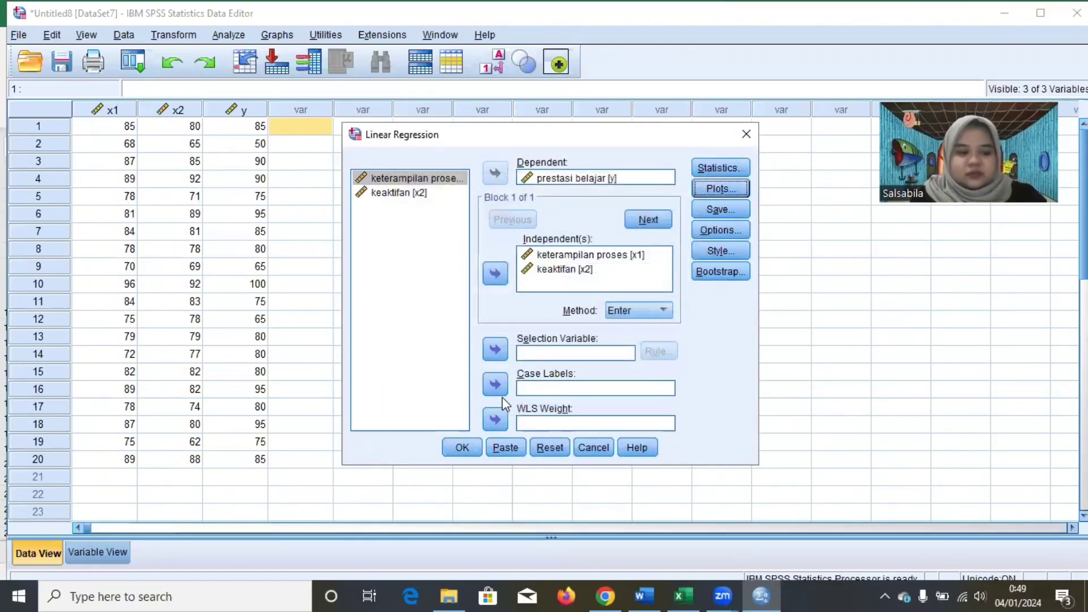
pyautogui.click(466, 446)
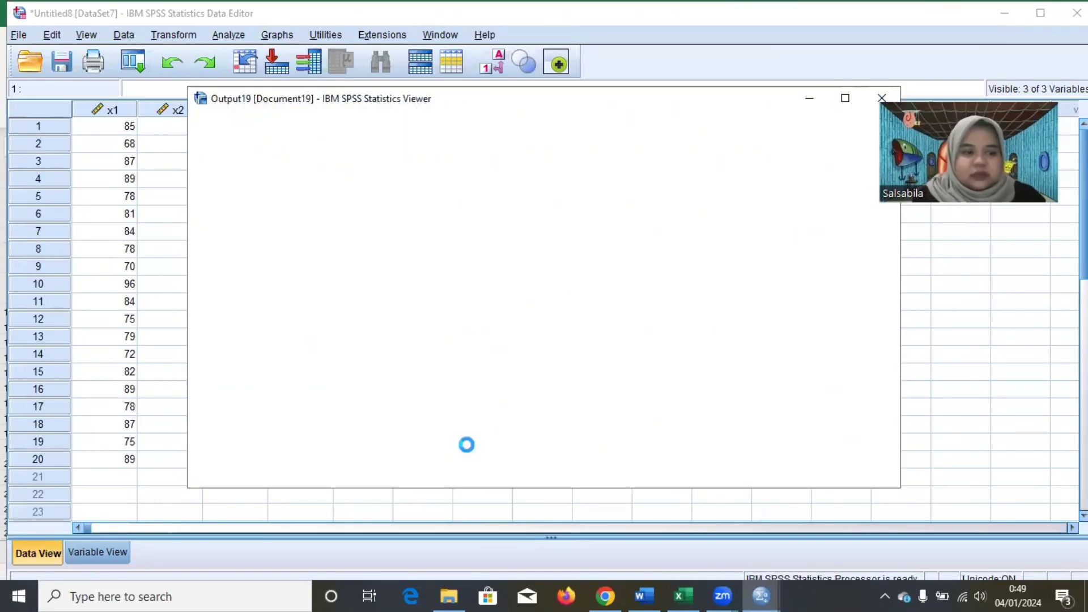
# Examine the scatterplot of studentized residuals against standardized predicted values in the maximized output viewer.
pyautogui.scroll(-15, 516, 325)
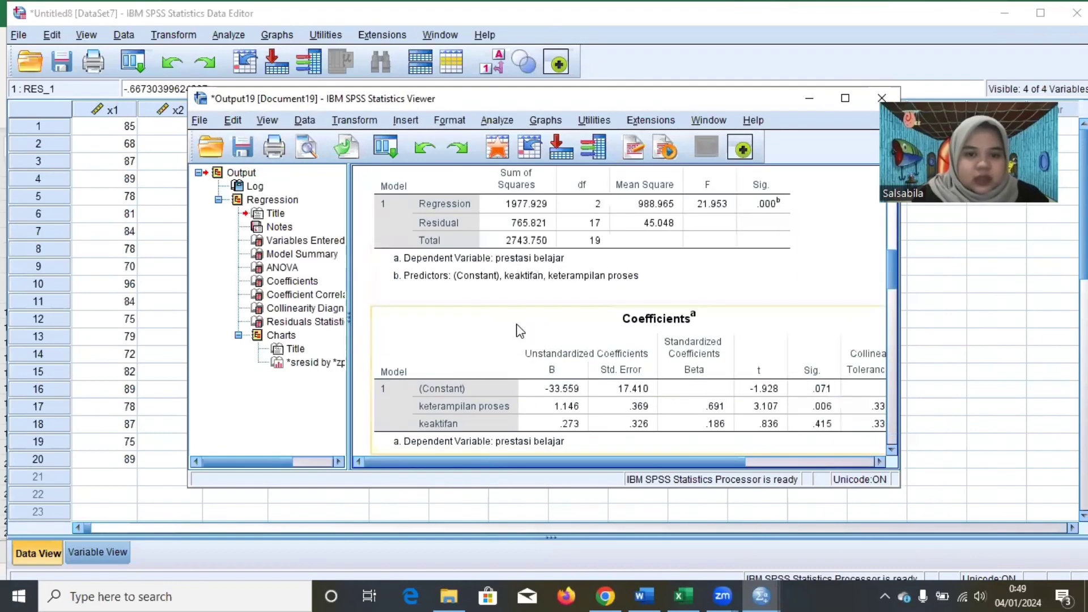
pyautogui.scroll(-8, 516, 324)
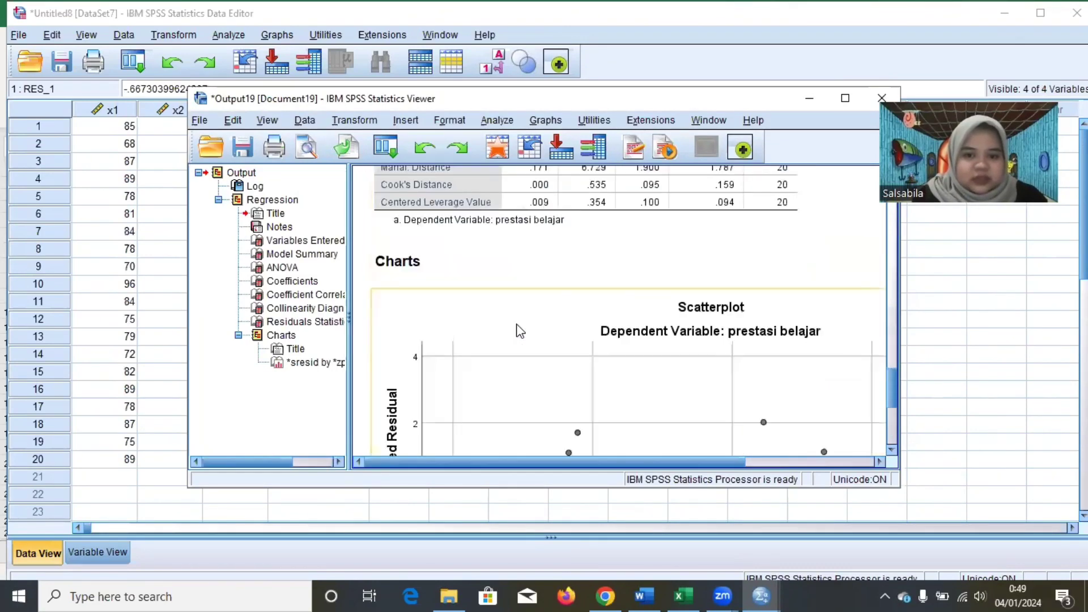
pyautogui.click(845, 99)
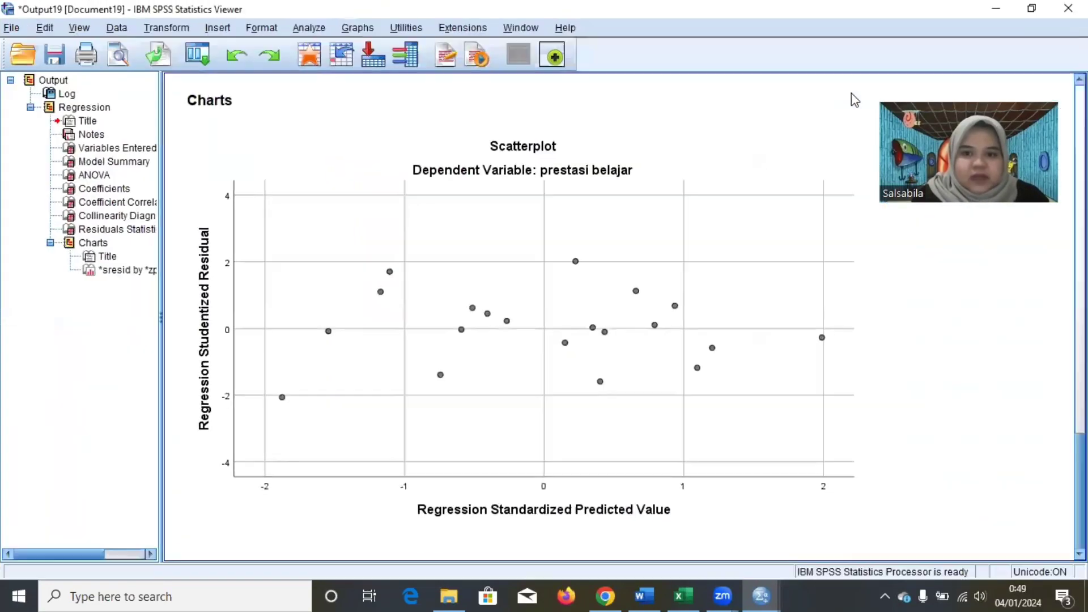
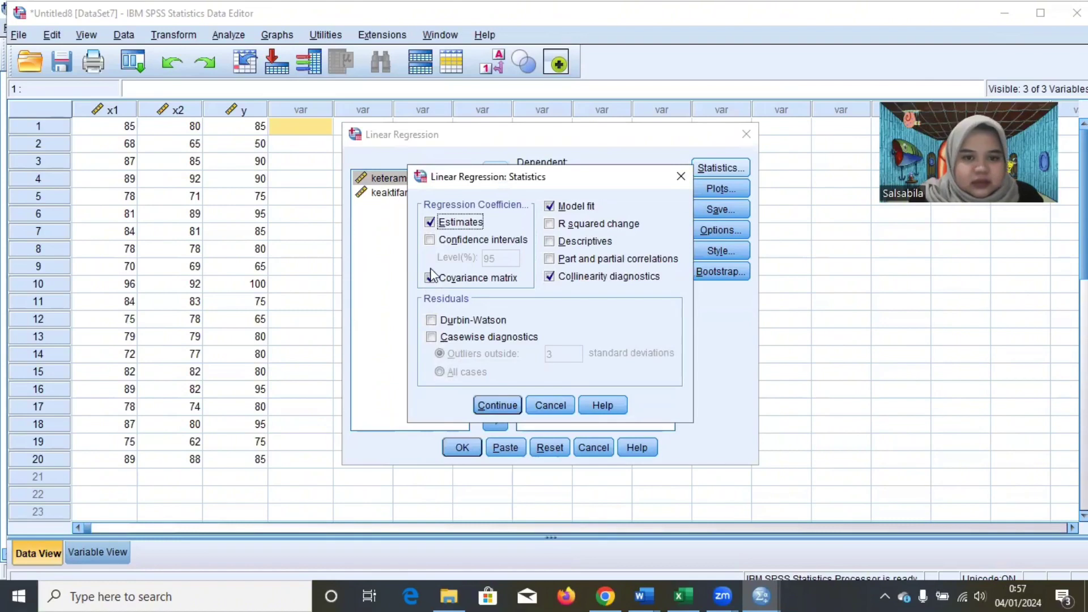
# Rerun the linear regression with Durbin-Watson residual statistics on and the covariance matrix and collinearity diagnostics off.
pyautogui.click(429, 278)
pyautogui.click(549, 277)
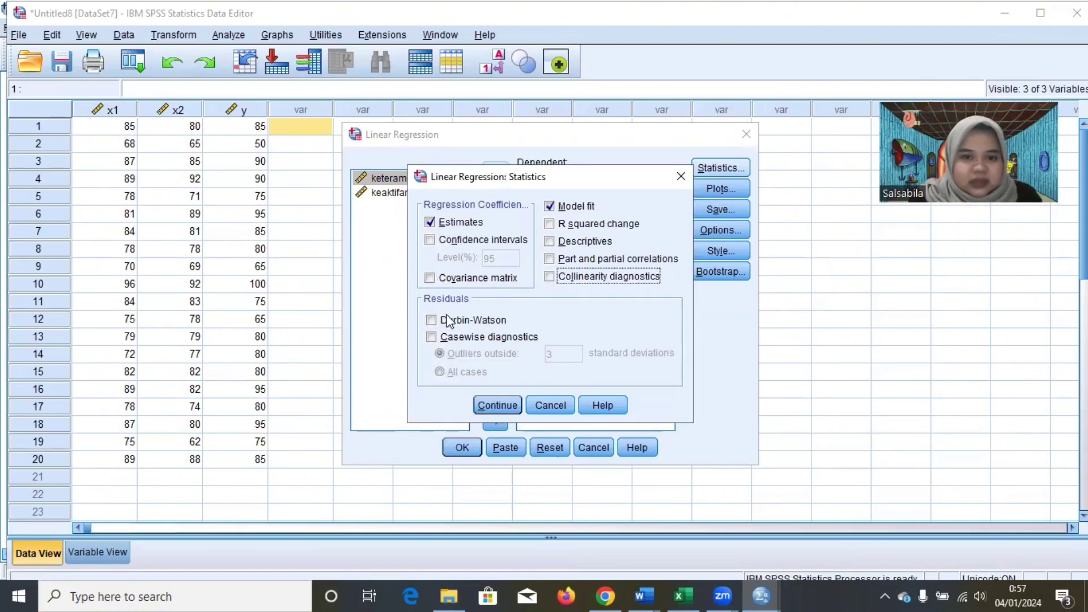
pyautogui.click(431, 321)
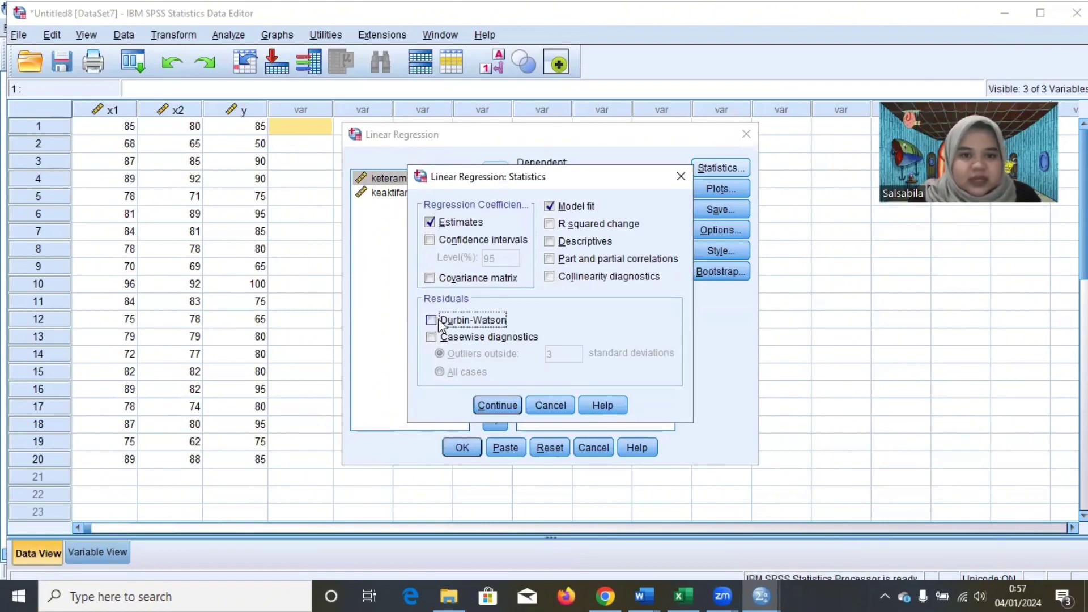
pyautogui.click(496, 405)
pyautogui.click(461, 448)
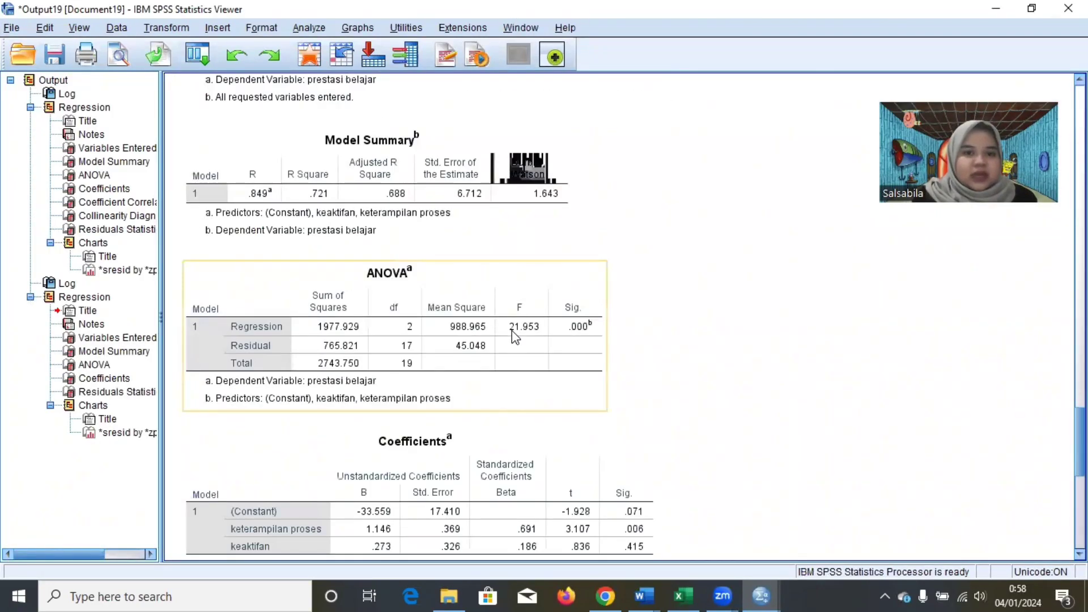
pyautogui.click(308, 150)
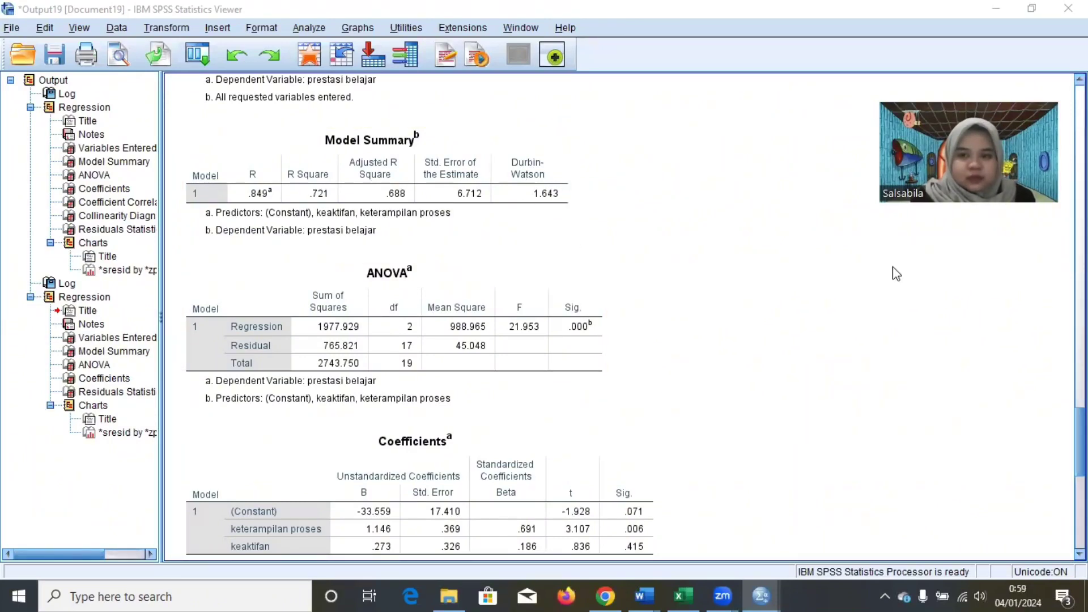
# Switch to Word and compare the dL and dU values for k'=2 and n=20 in the Durbin-Watson table with the regression report.
pyautogui.click(644, 596)
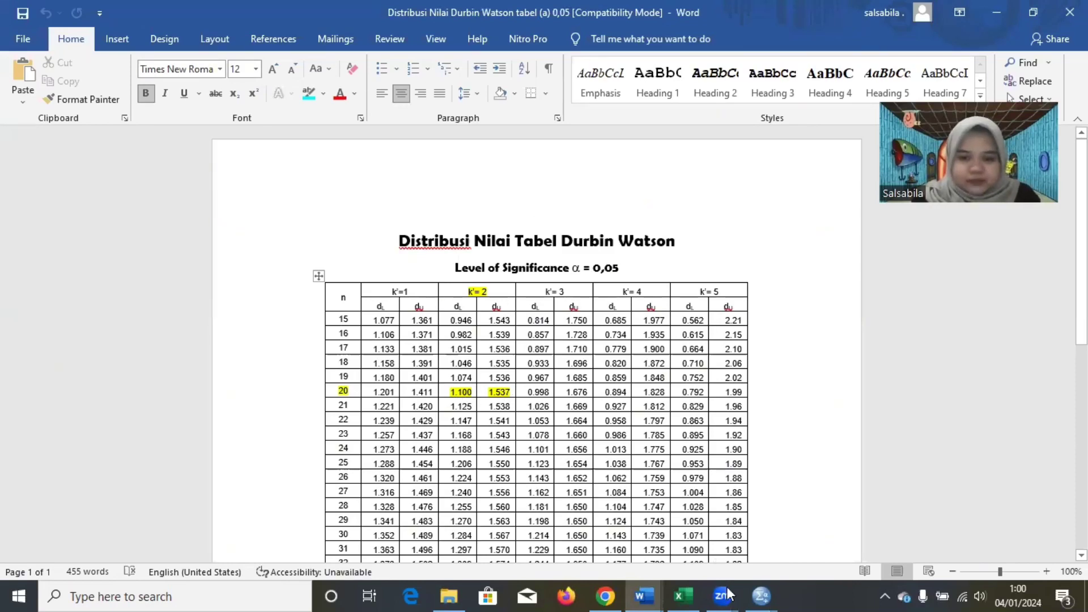
pyautogui.moveTo(648, 595)
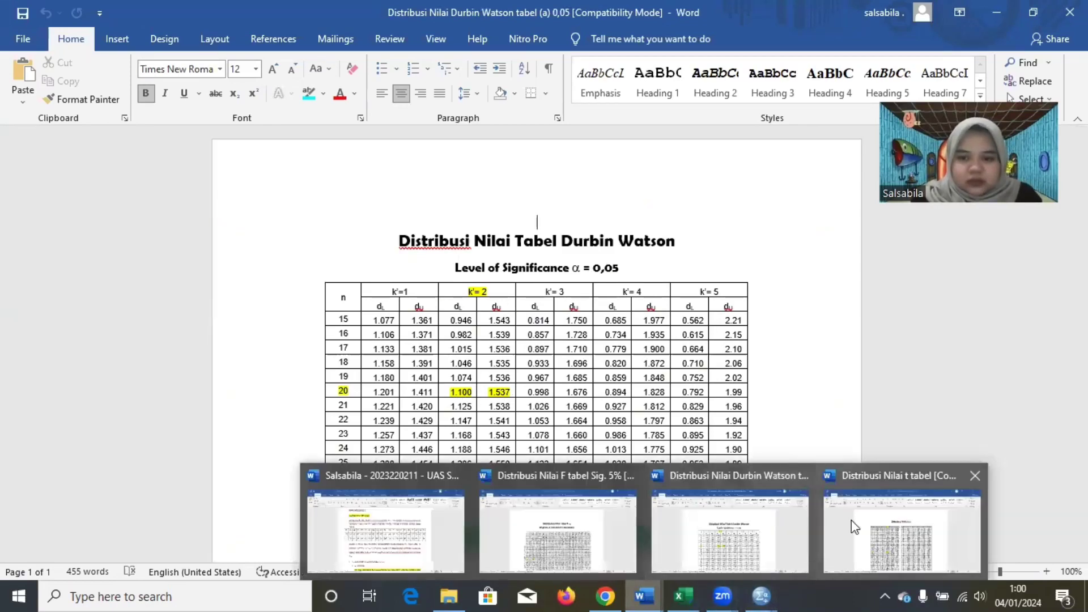
pyautogui.click(499, 526)
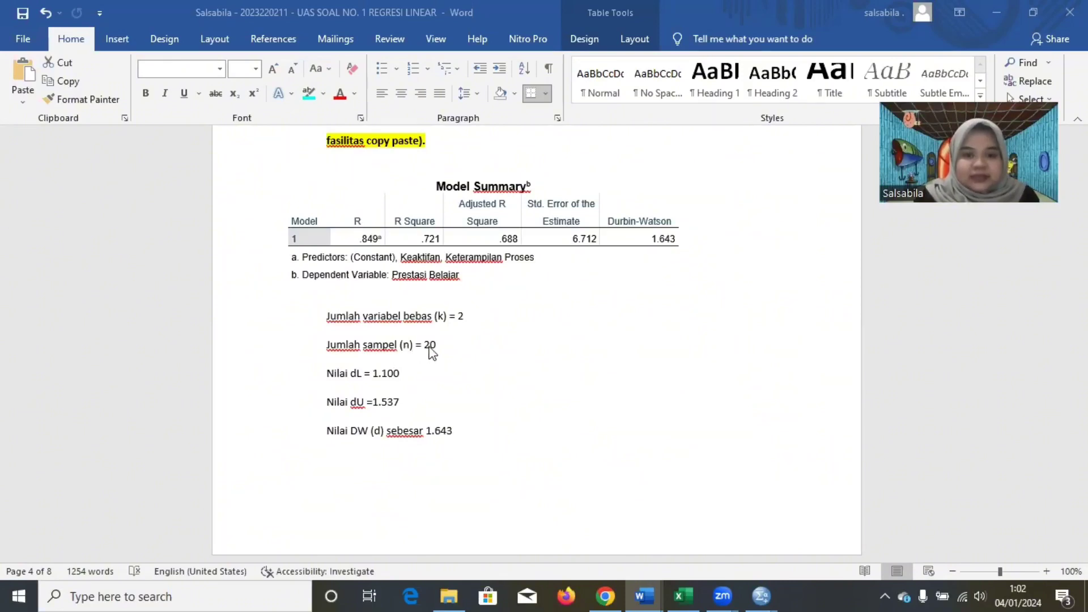
pyautogui.scroll(-1, 352, 385)
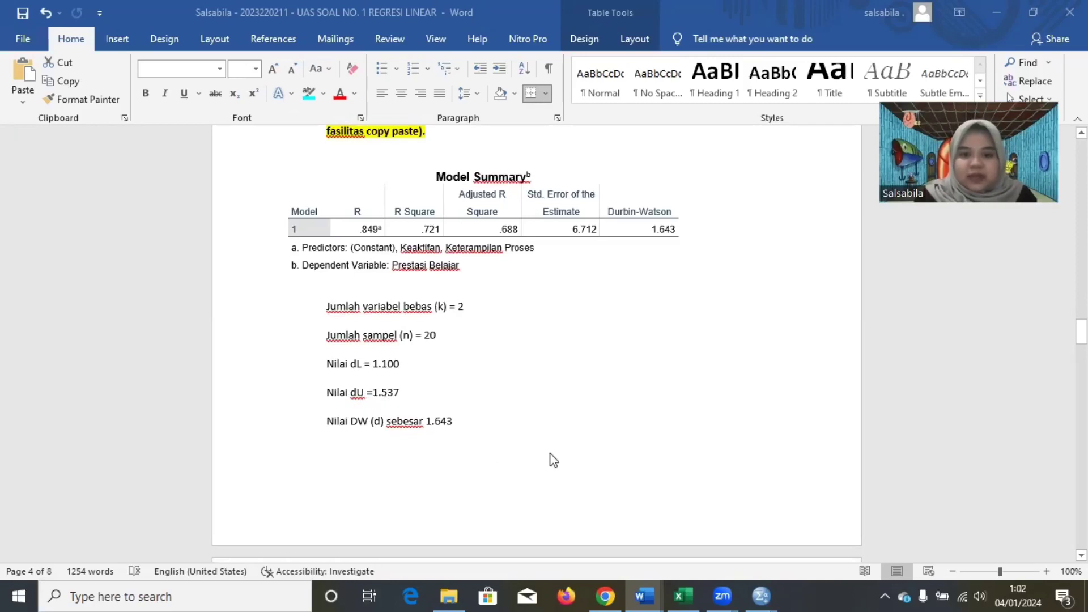
pyautogui.moveTo(652, 594)
pyautogui.click(688, 515)
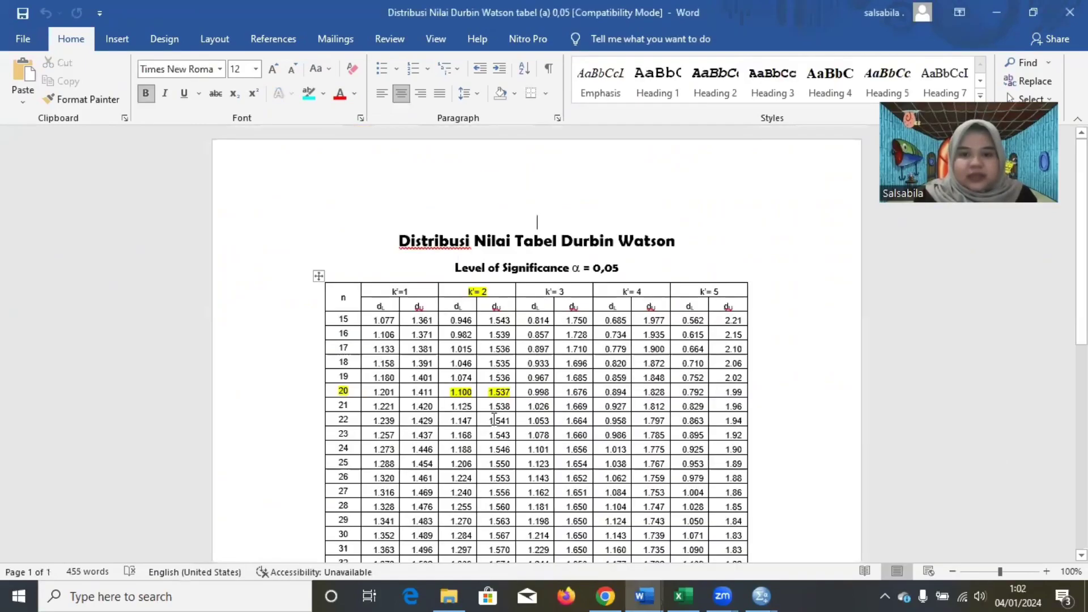
pyautogui.moveTo(634, 586)
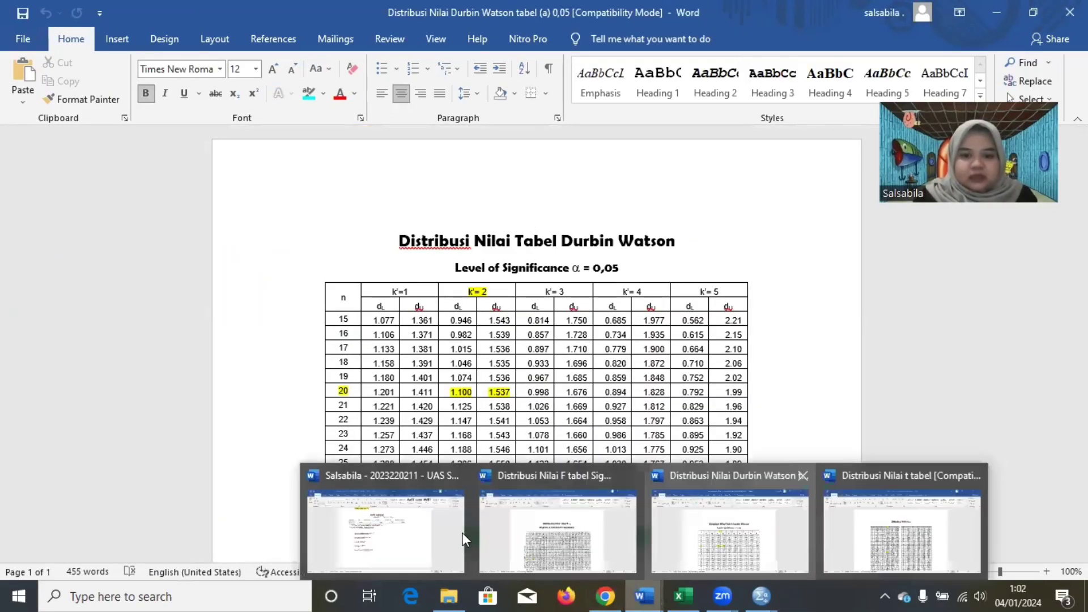
pyautogui.click(408, 526)
pyautogui.scroll(-1, 414, 399)
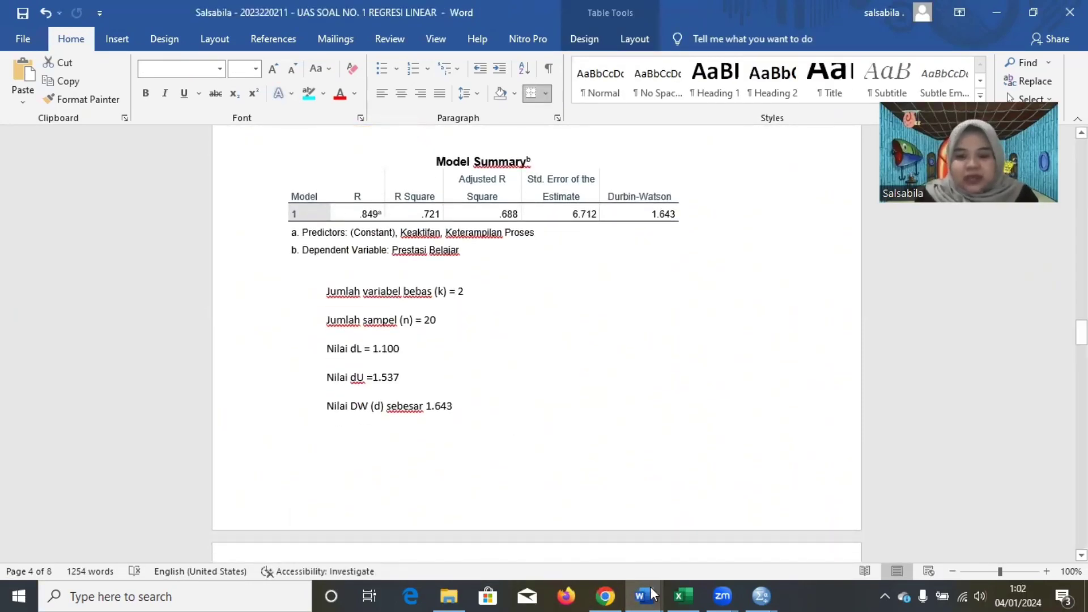
# Check the Durbin-Watson value in the SPSS Model Summary, and read the autocorrelation conclusion in the Word report.
pyautogui.moveTo(760, 596)
pyautogui.click(792, 536)
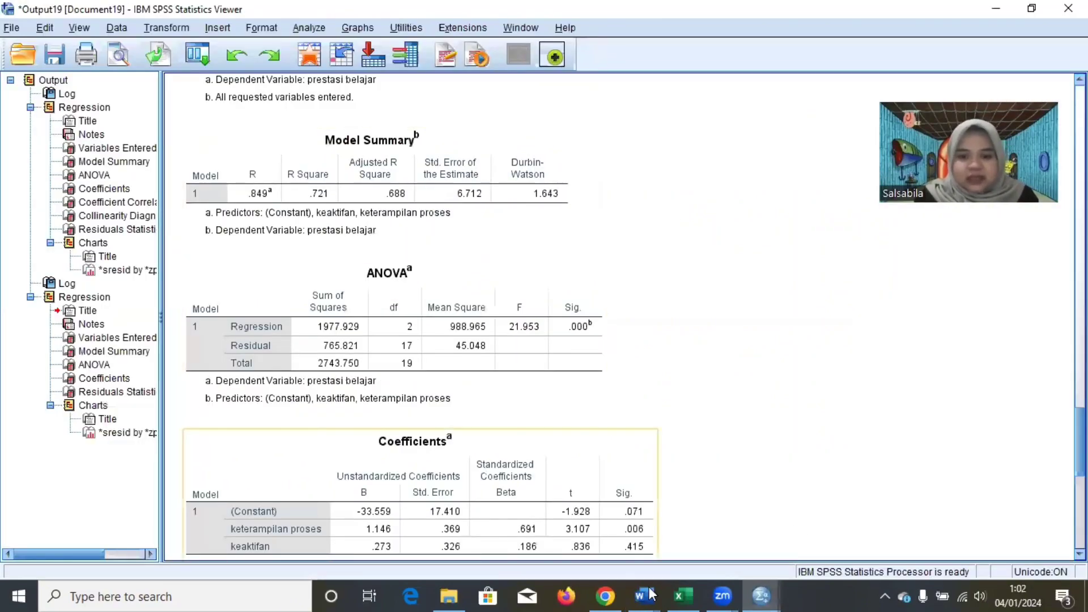
pyautogui.moveTo(644, 596)
pyautogui.click(426, 542)
pyautogui.scroll(-3, 426, 542)
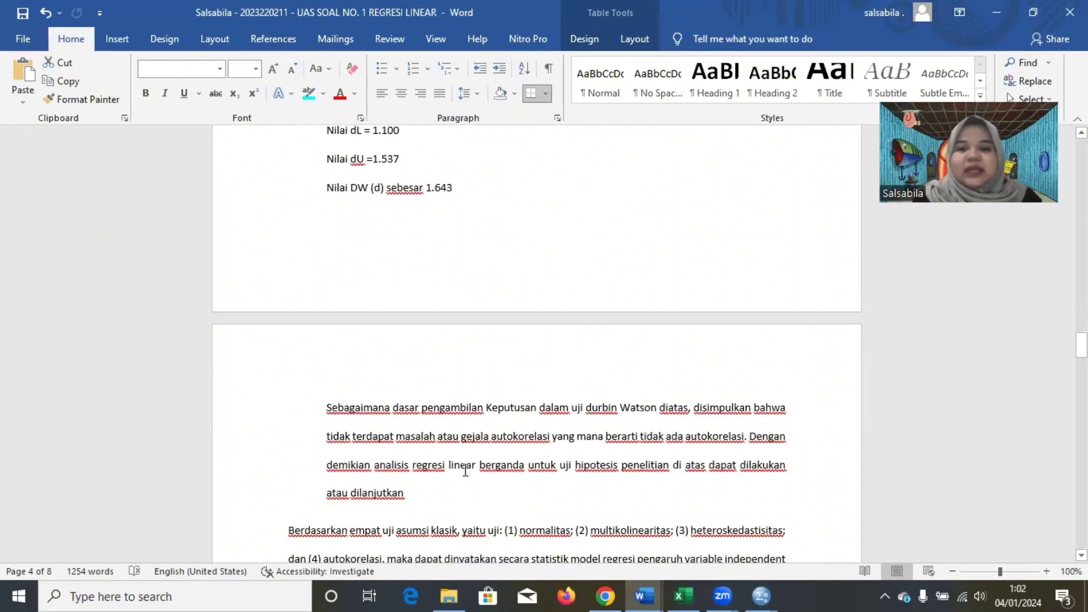
pyautogui.scroll(6, 471, 452)
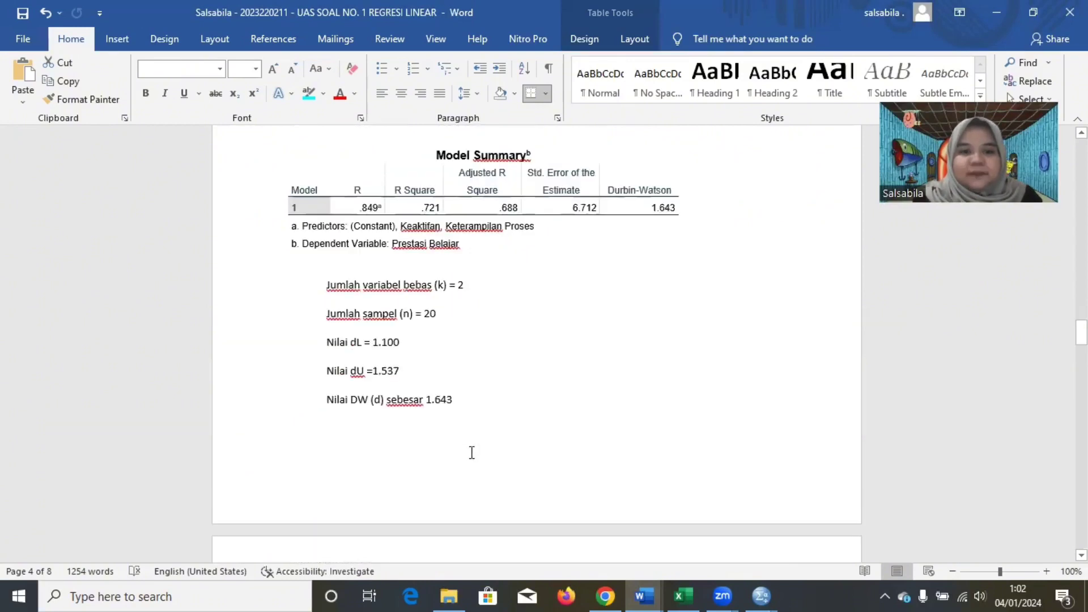
pyautogui.scroll(-5, 588, 465)
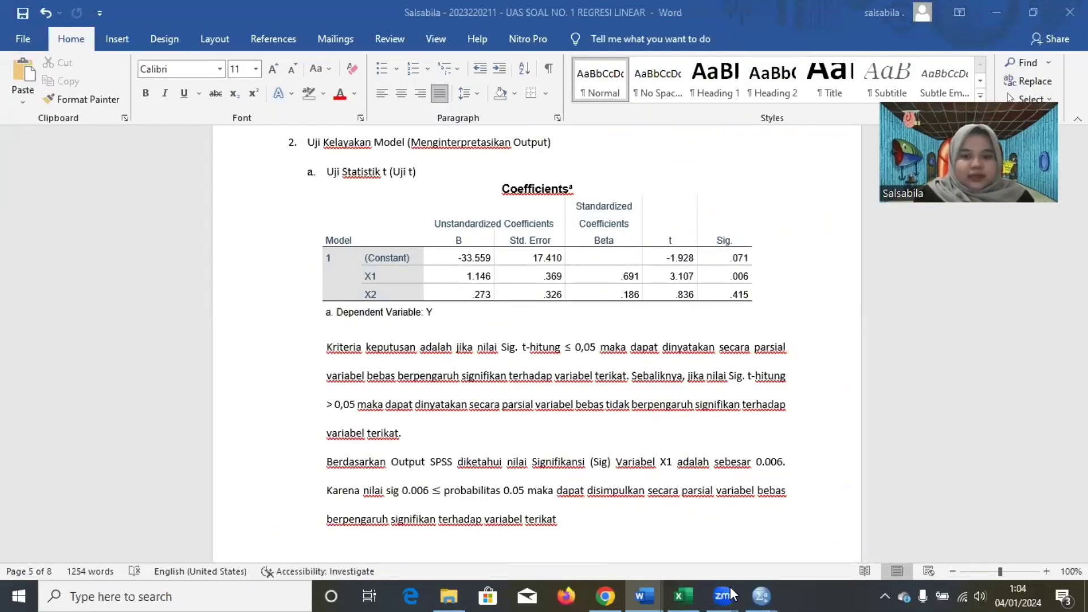
# Return to the SPSS data editor and cut the RES_1 variable out of the data.
pyautogui.moveTo(777, 592)
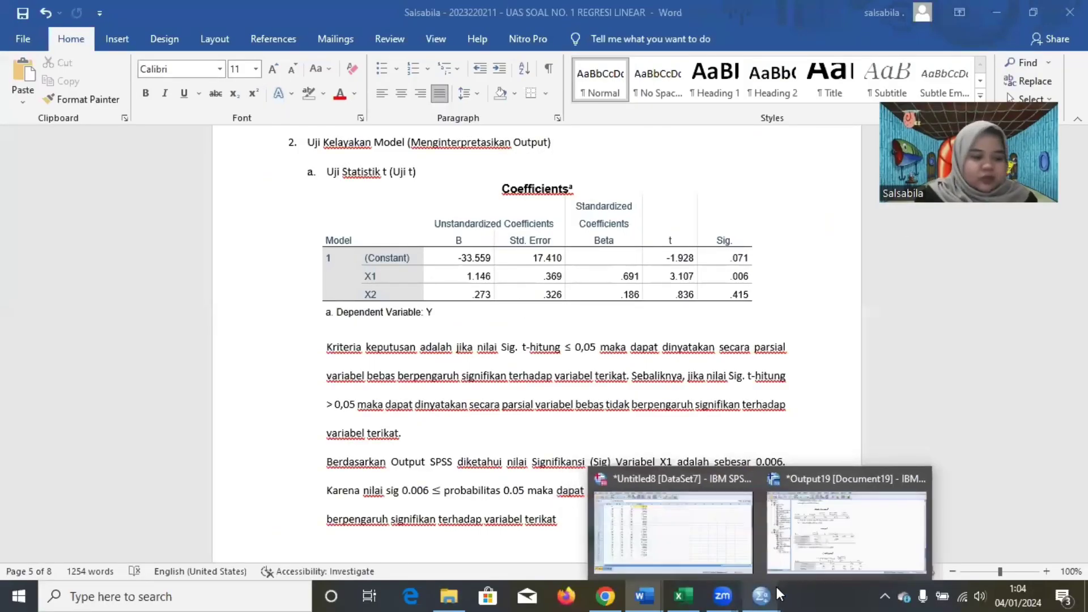
pyautogui.click(805, 526)
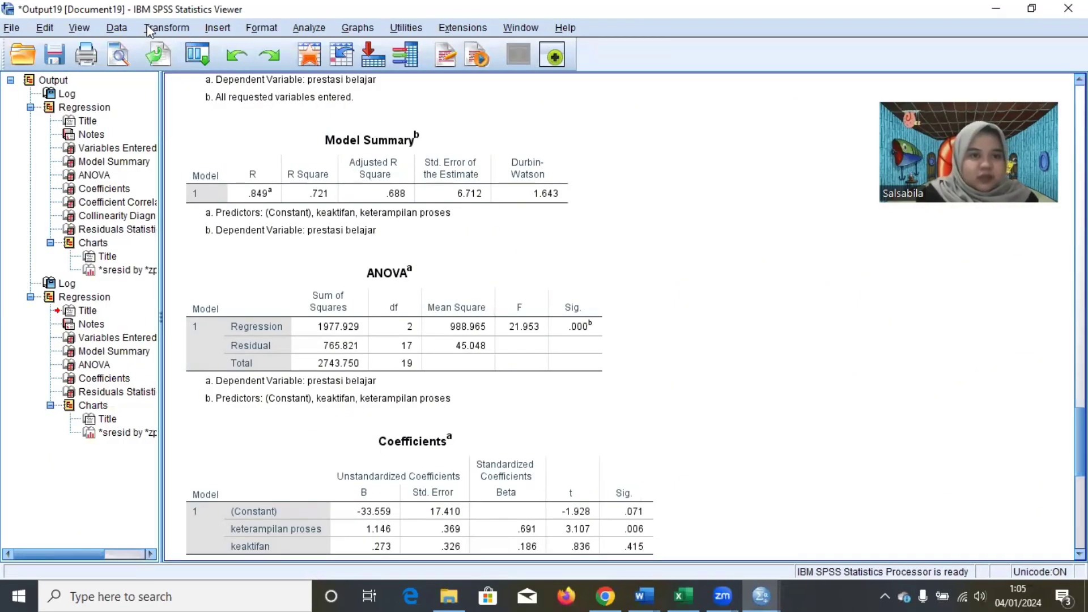
pyautogui.click(995, 11)
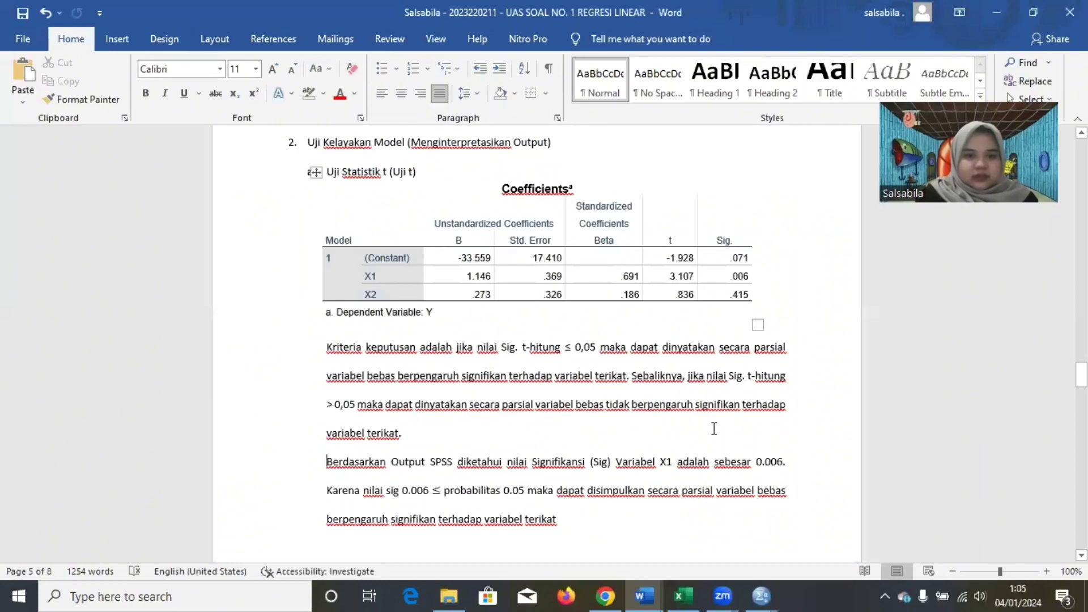
pyautogui.moveTo(756, 592)
pyautogui.click(674, 524)
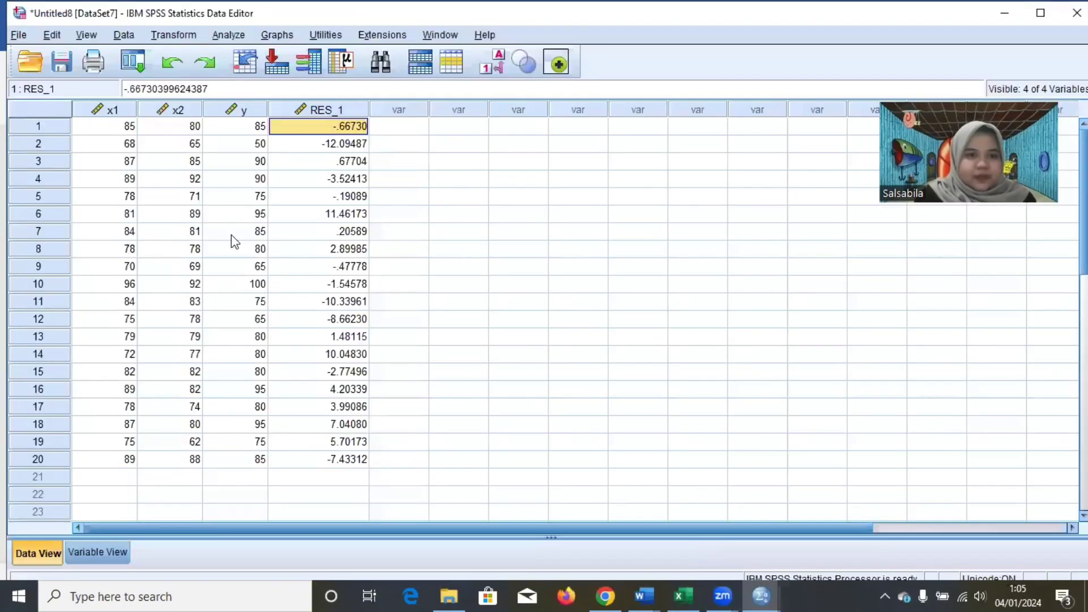
pyautogui.click(314, 108)
pyautogui.rightClick(314, 108)
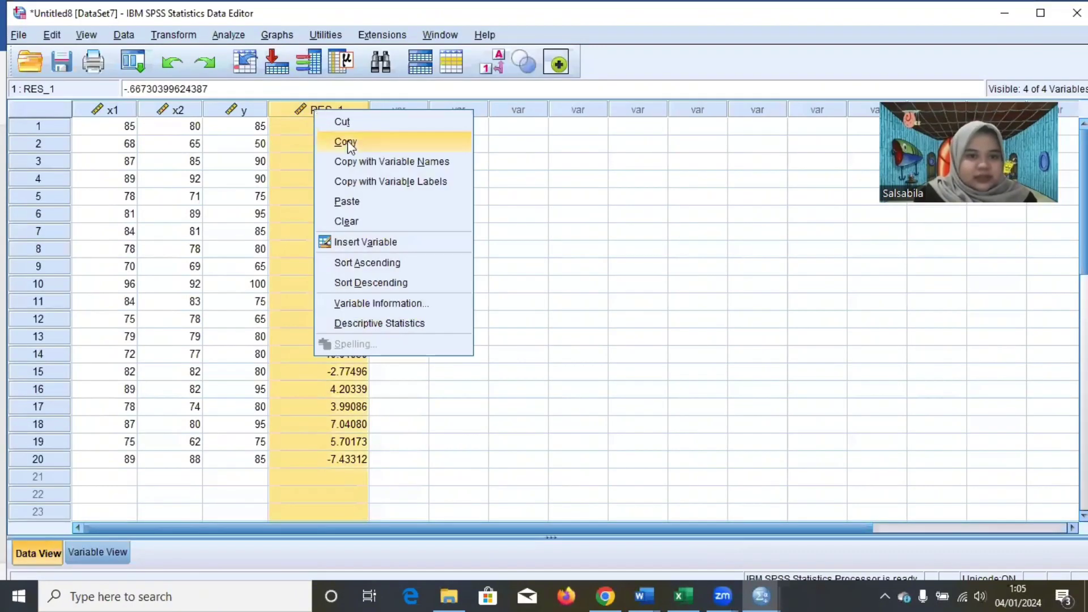
pyautogui.click(345, 123)
# Run the linear regression of prestasi belajar on keterampilan proses and keaktifan using the Enter method.
pyautogui.click(227, 35)
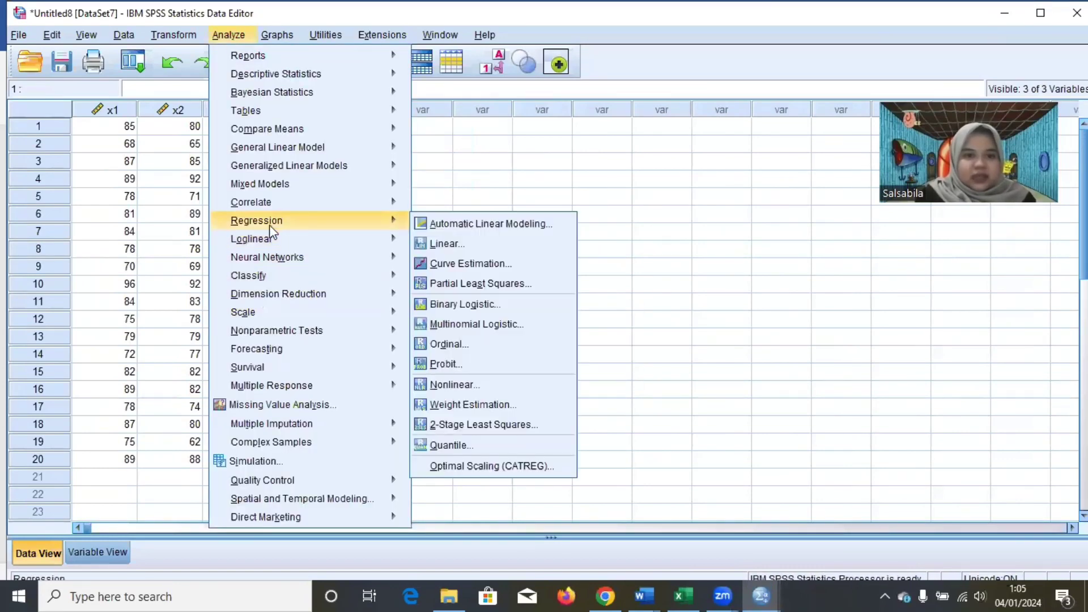
pyautogui.click(442, 241)
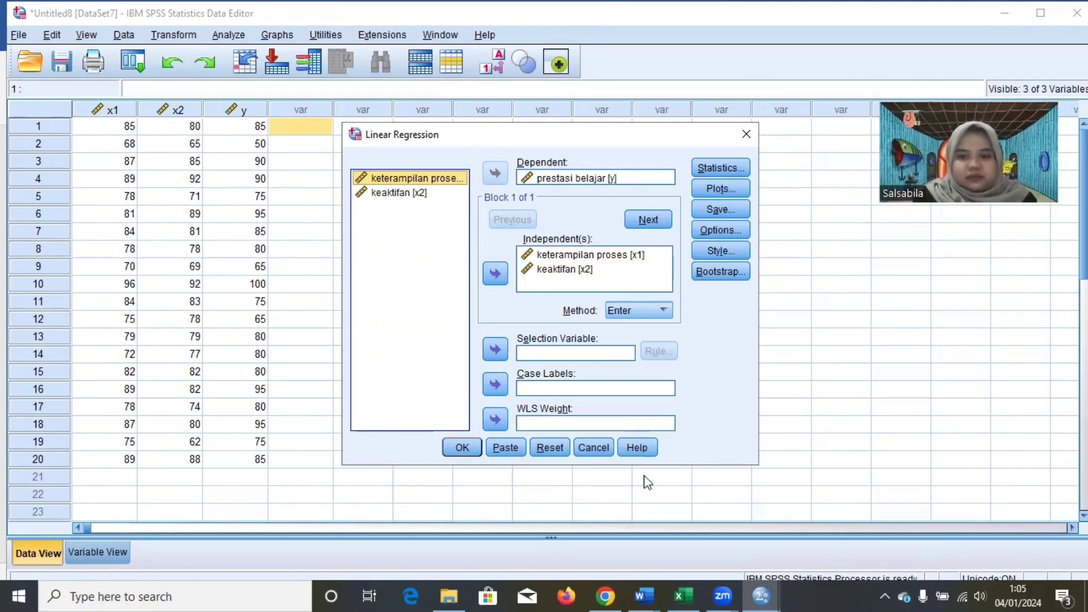
pyautogui.click(846, 237)
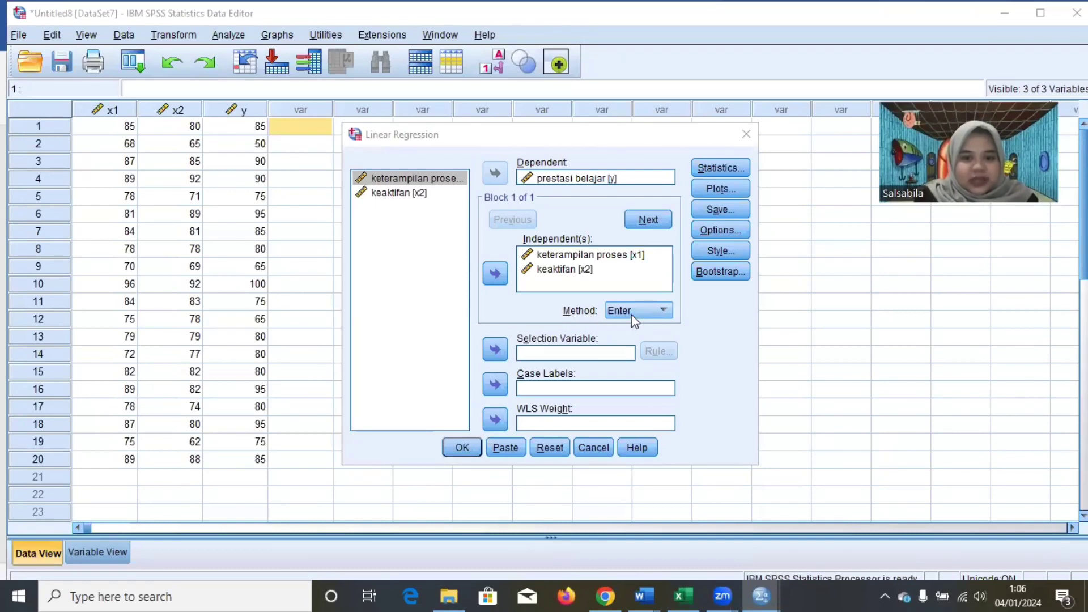
pyautogui.click(464, 450)
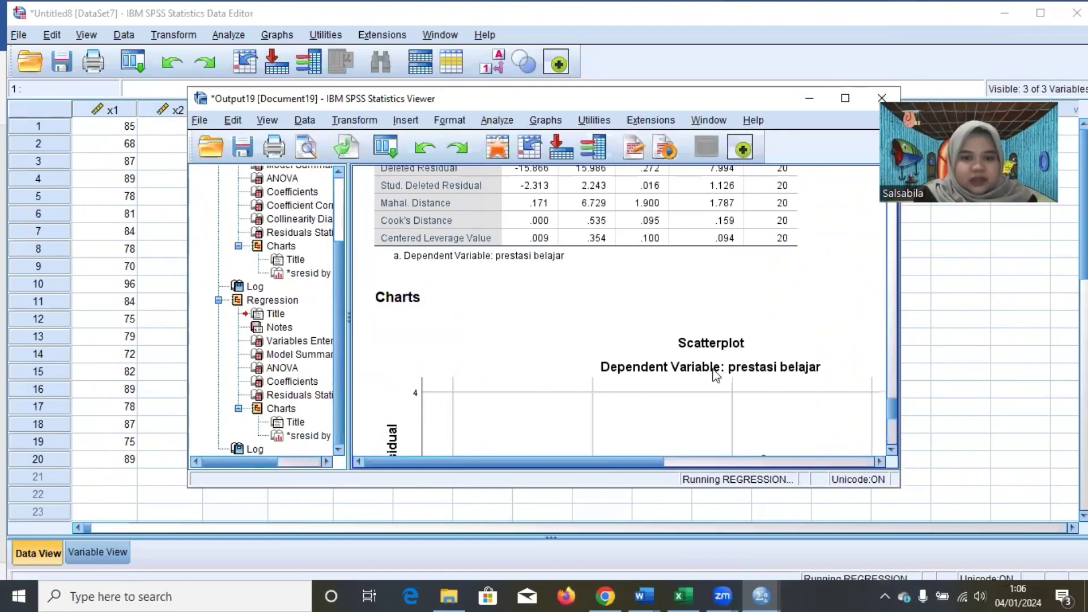
# Maximize the output viewer and examine the new regression's ANOVA and Coefficients tables.
pyautogui.click(838, 102)
pyautogui.scroll(-5, 664, 328)
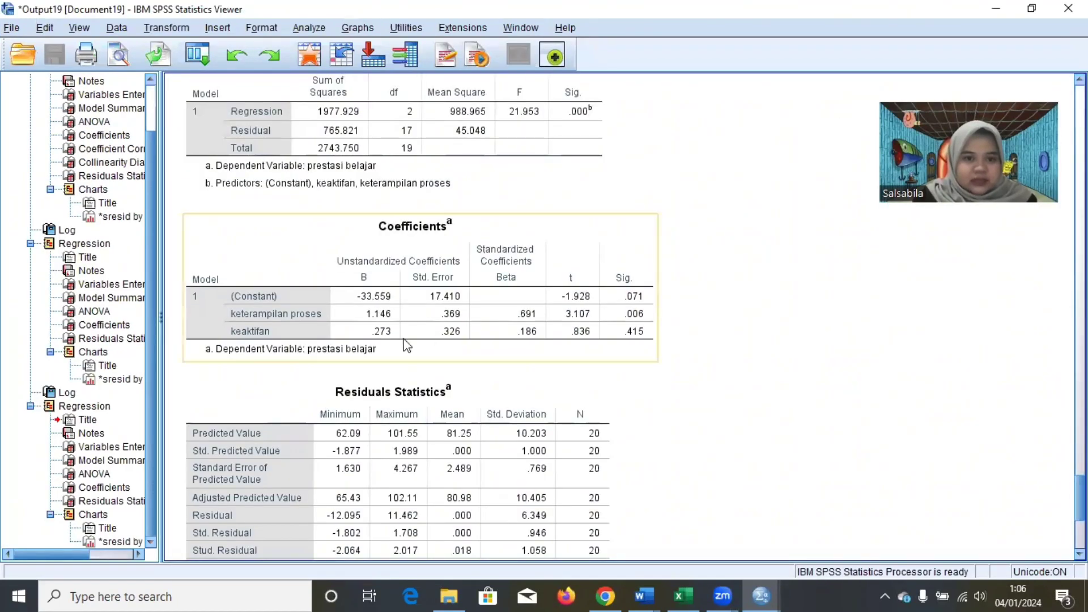
pyautogui.scroll(-3, 406, 345)
pyautogui.scroll(-10, 405, 344)
pyautogui.scroll(15, 405, 344)
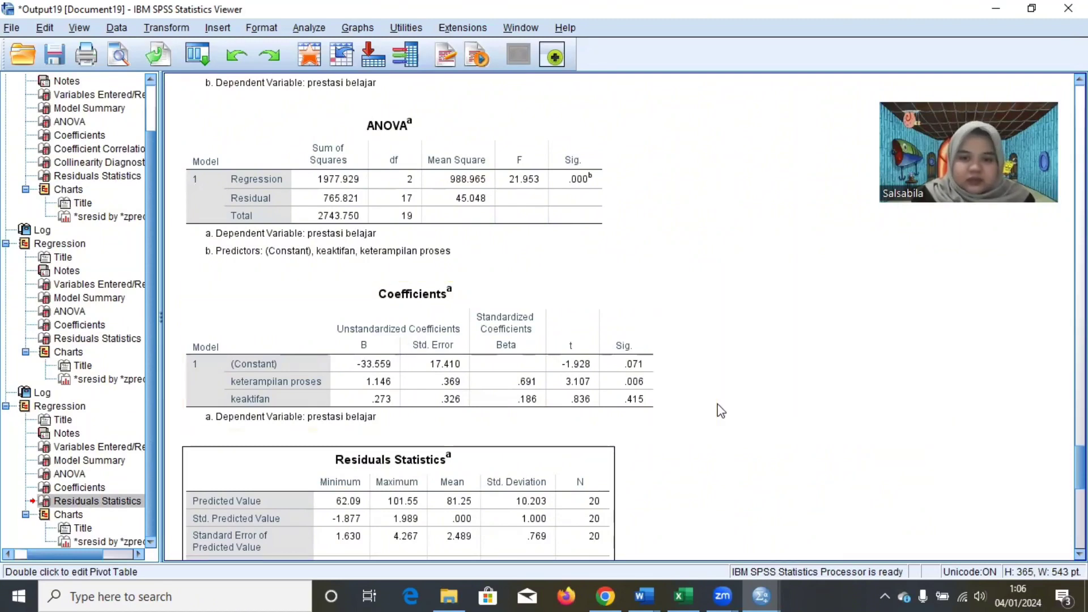
pyautogui.click(553, 456)
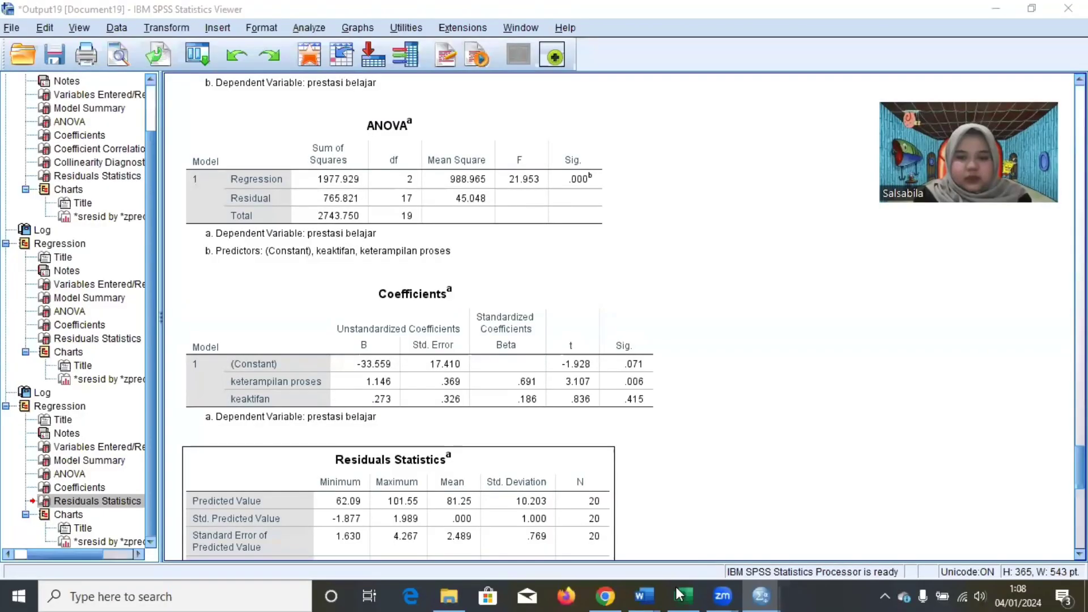
# Switch to the Word regression report and read the t-test section's decision criteria and conclusions for X1 and X2.
pyautogui.moveTo(645, 595)
pyautogui.click(349, 555)
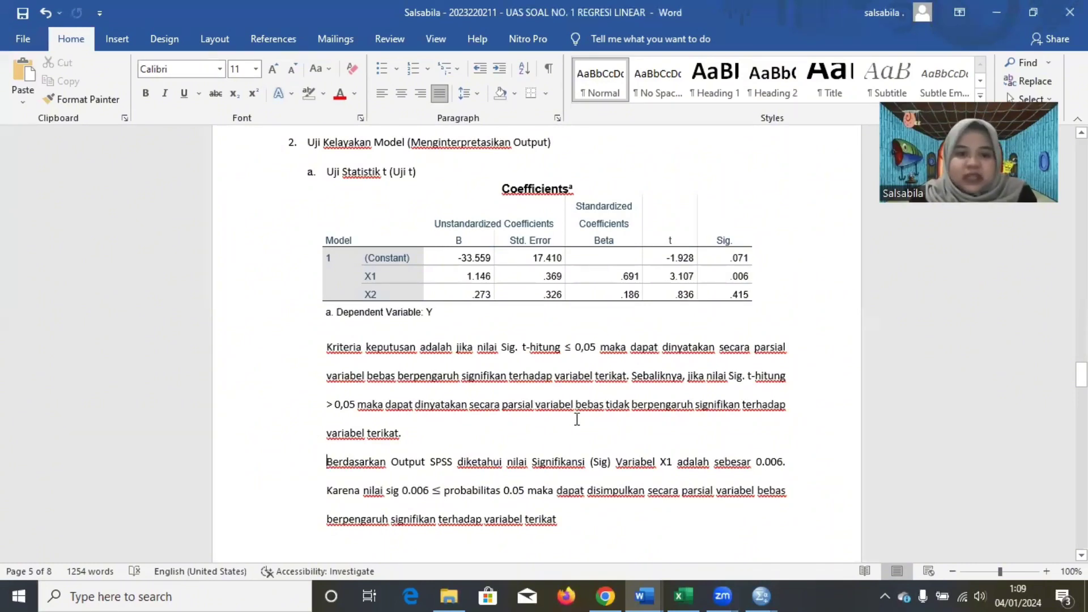
pyautogui.scroll(-1, 417, 460)
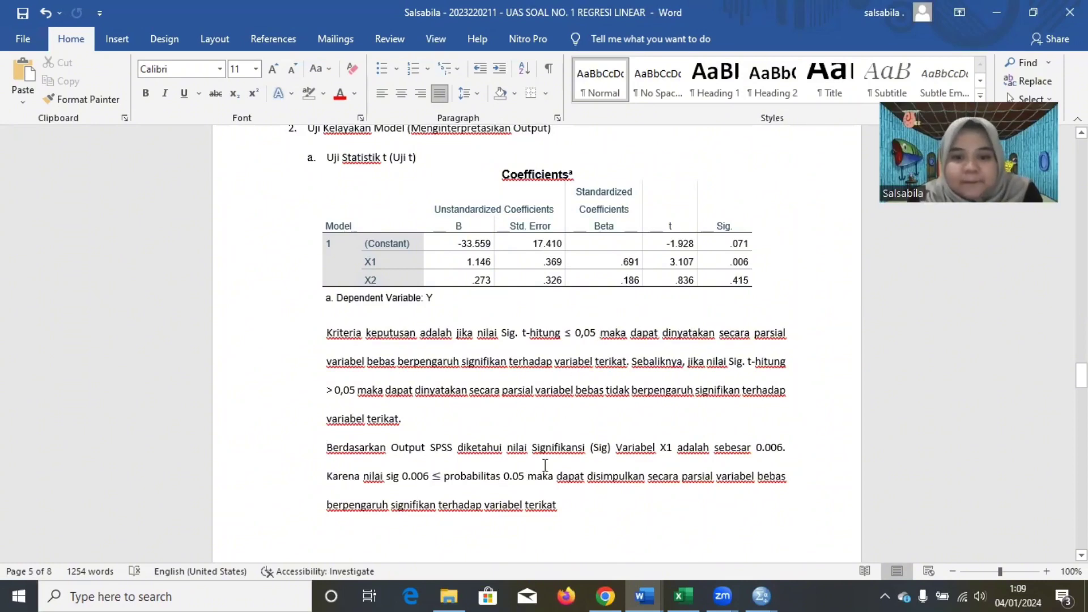
pyautogui.scroll(-3, 635, 480)
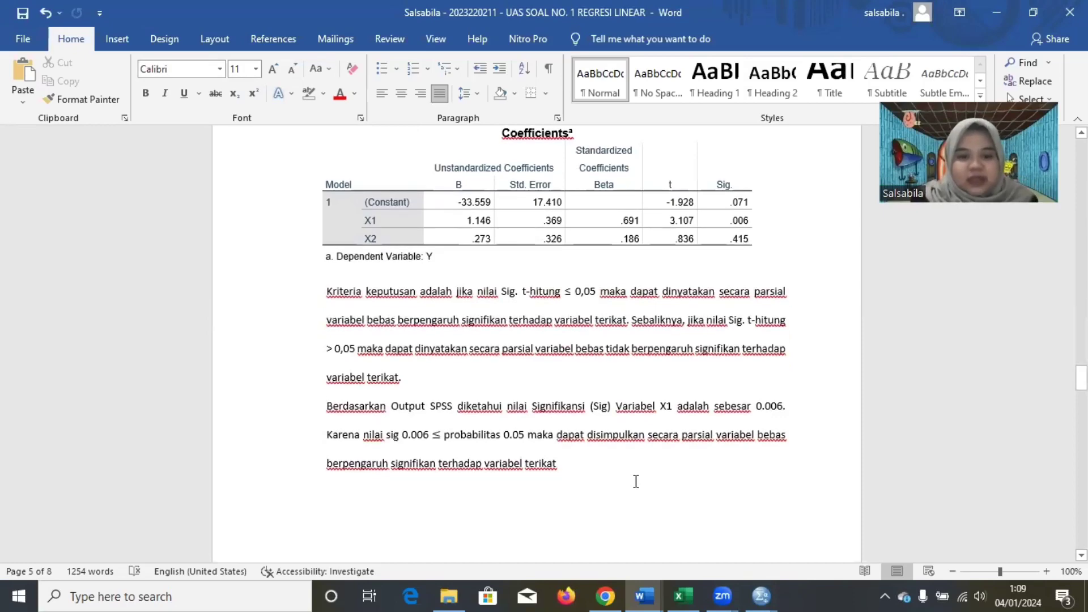
pyautogui.scroll(-5, 636, 480)
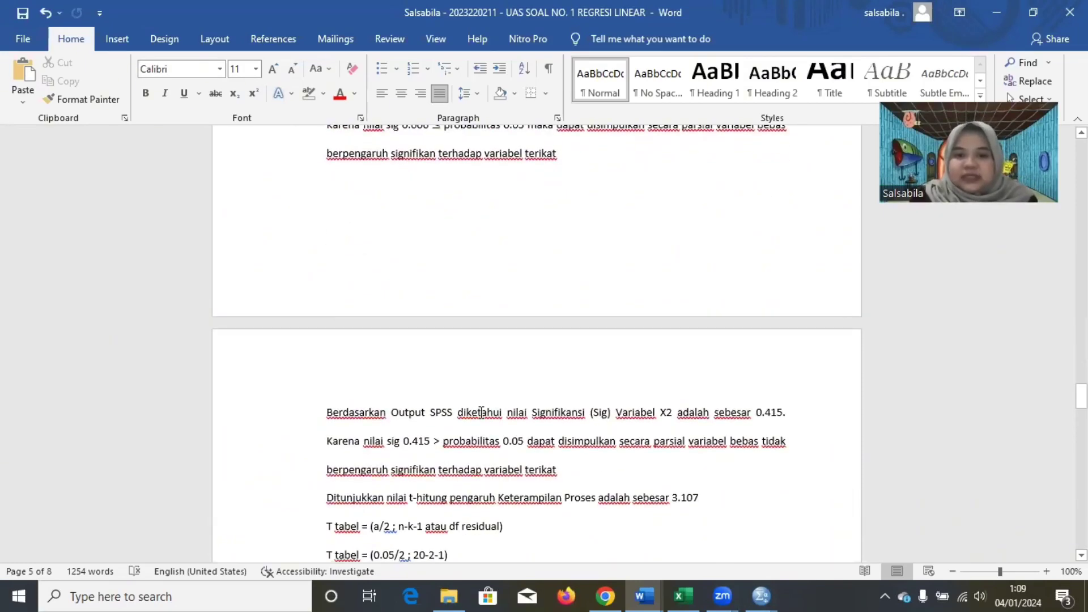
pyautogui.scroll(2, 481, 411)
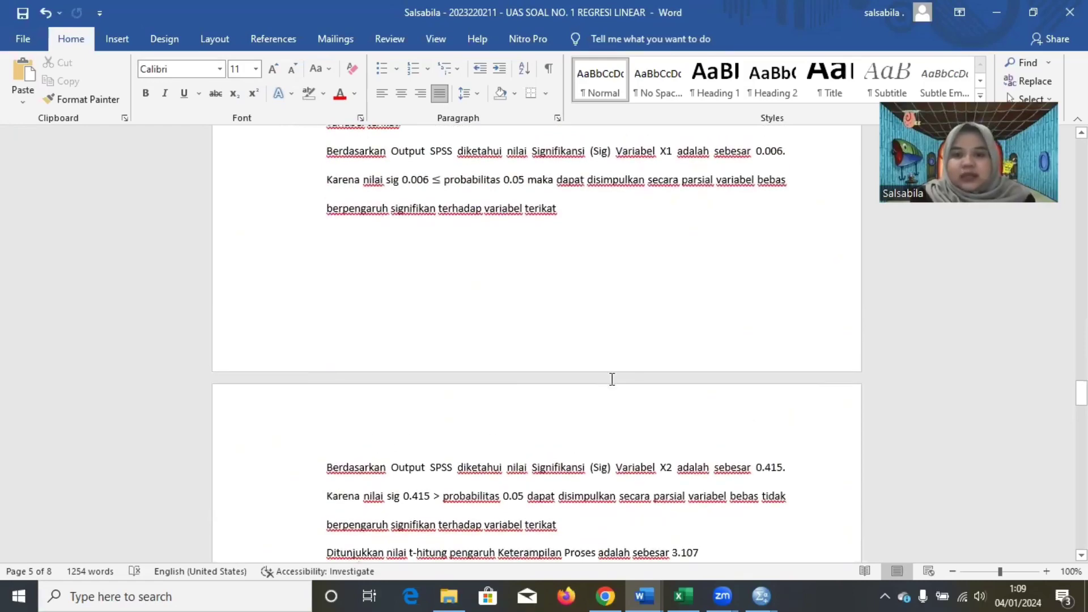
pyautogui.scroll(8, 609, 379)
pyautogui.scroll(-8, 745, 225)
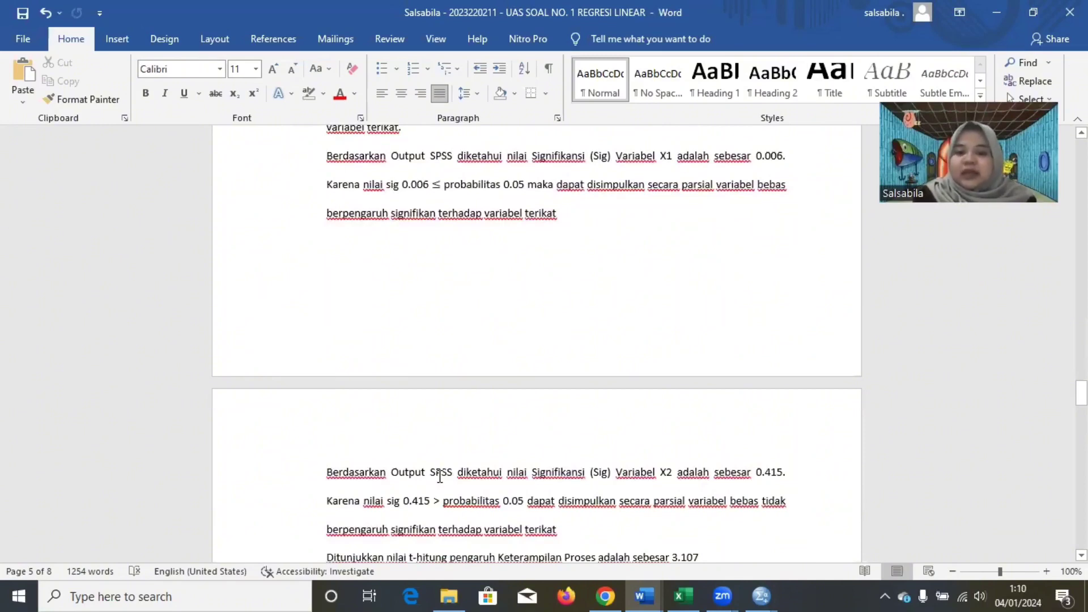
pyautogui.scroll(-3, 440, 476)
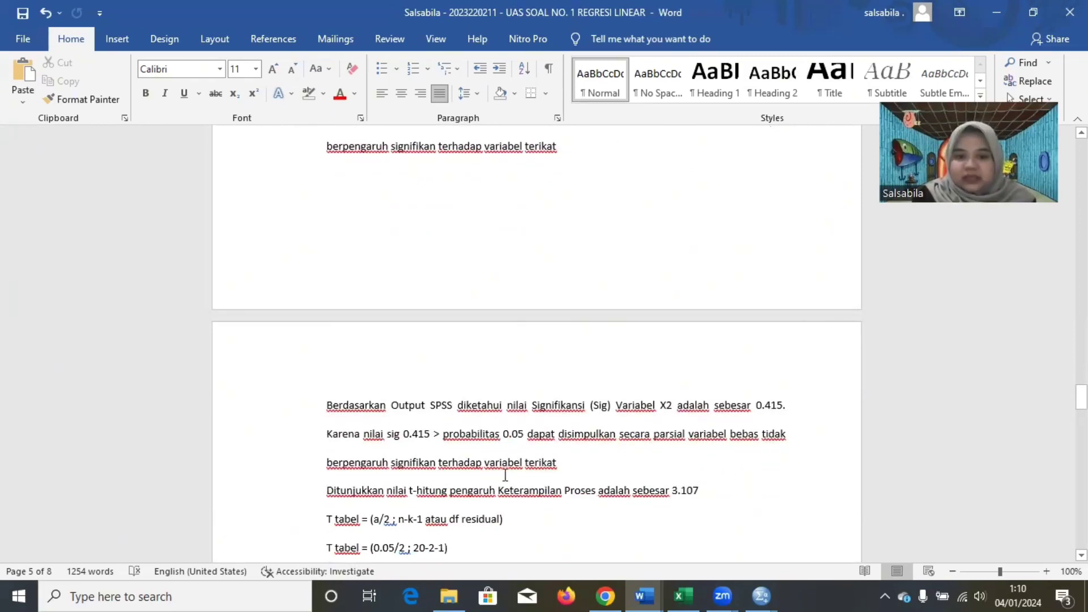
# Read the report's t-test calculations for Keterampilan Proses and Keaktifan against the Coefficients table and the T tabel formula.
pyautogui.scroll(-2, 505, 475)
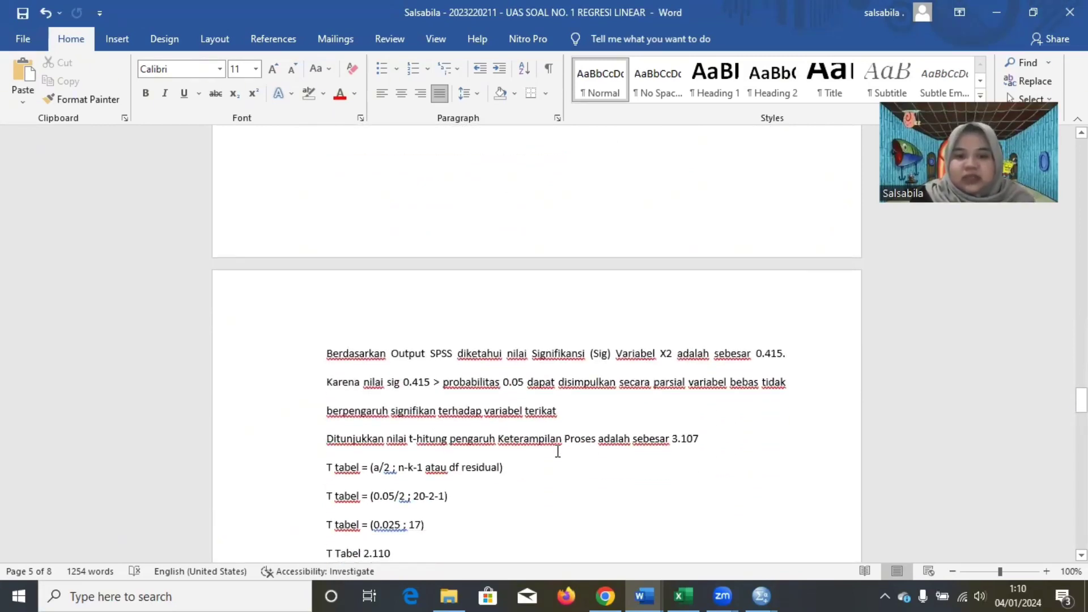
pyautogui.scroll(15, 685, 438)
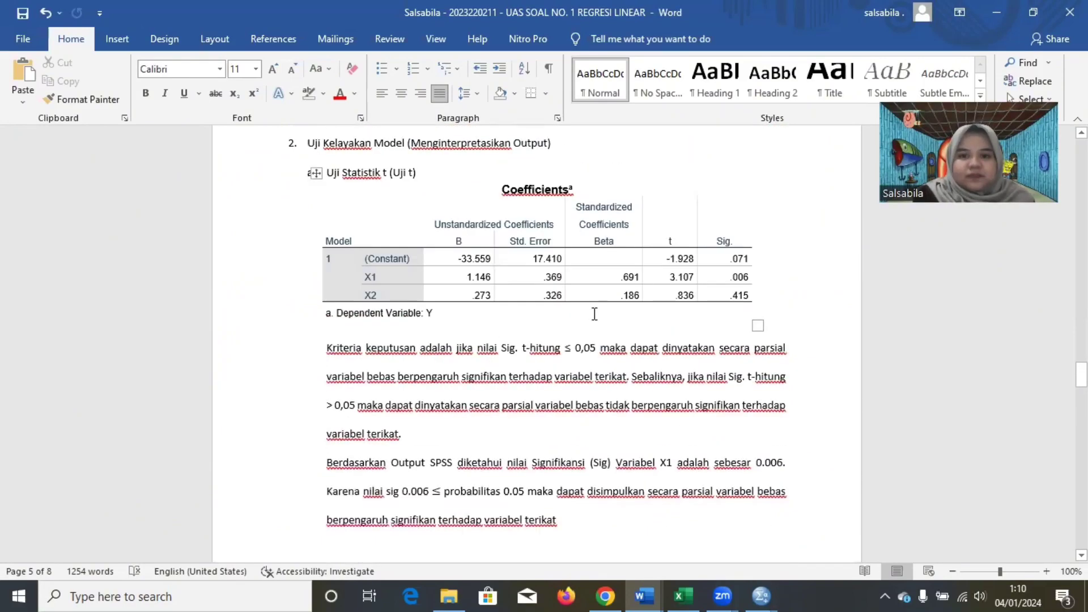
pyautogui.scroll(-6, 694, 283)
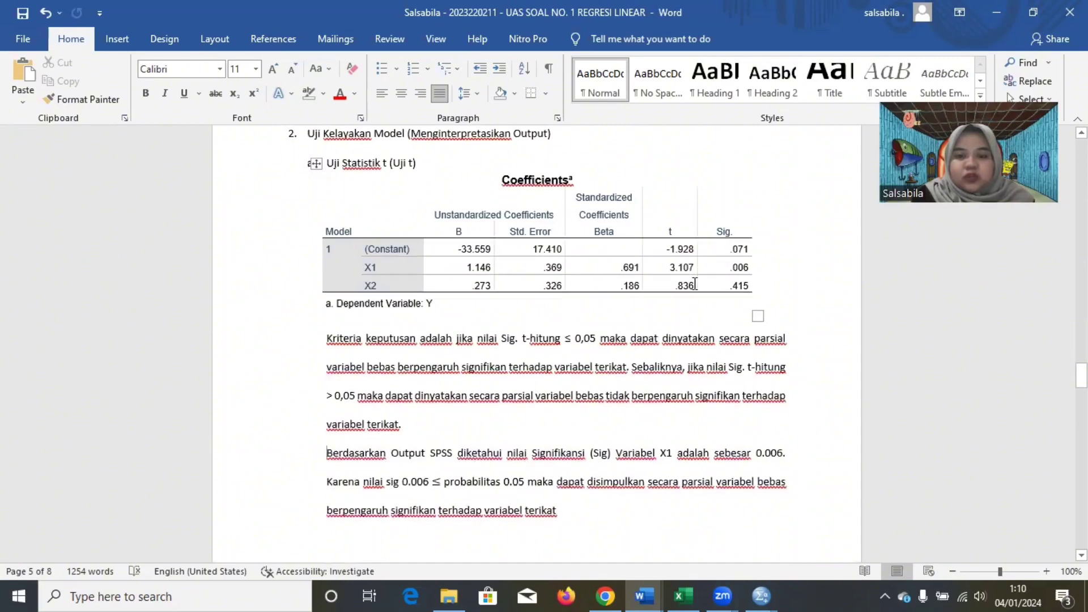
pyautogui.scroll(-10, 695, 283)
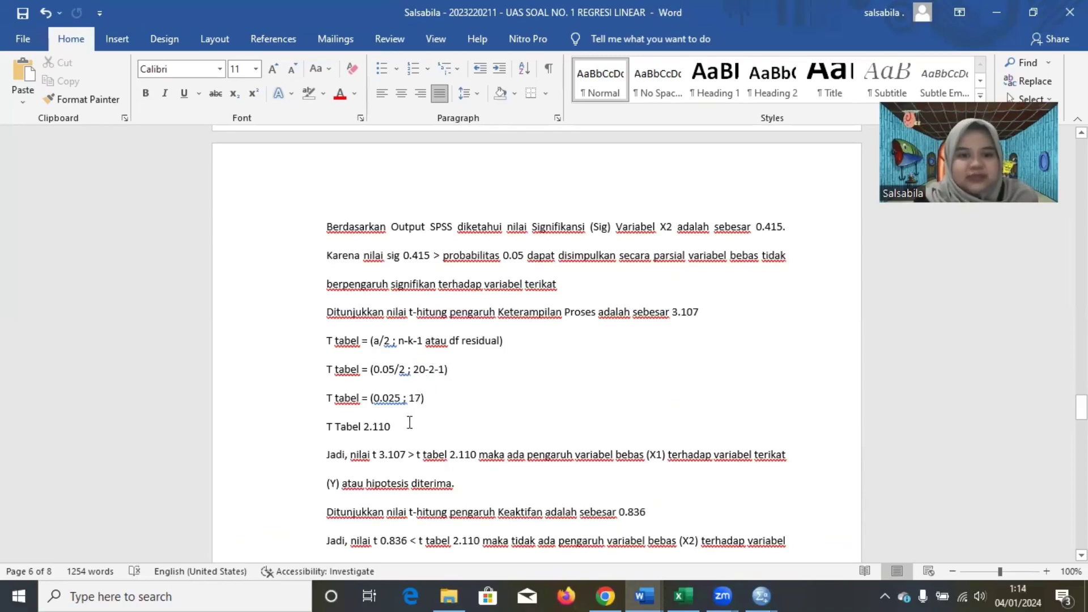
pyautogui.scroll(-3, 409, 422)
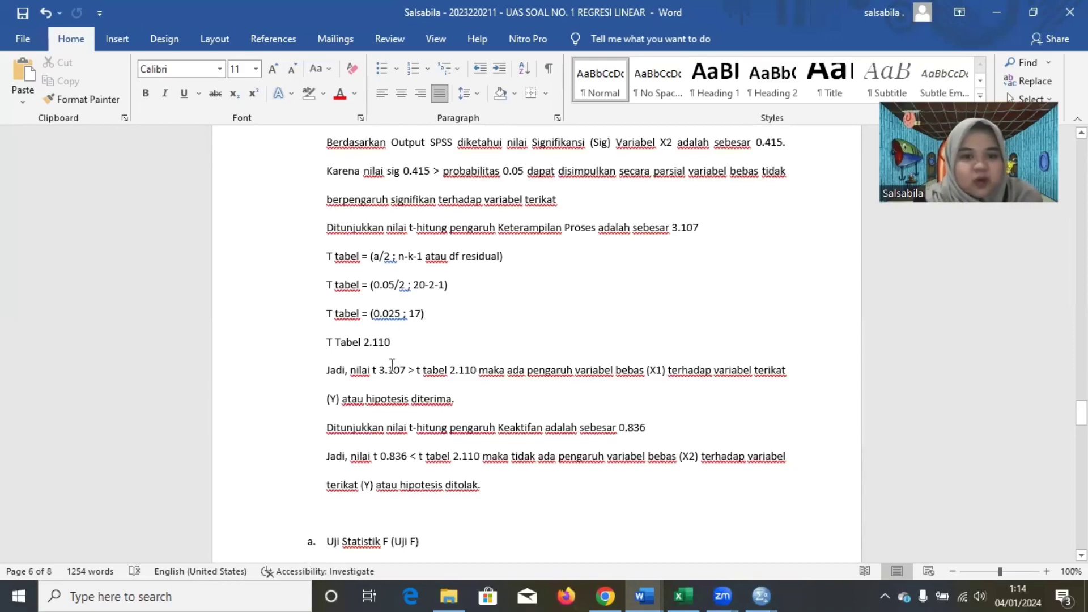
# Look up the critical t value for df 17 at 0.025 in the Distribusi Nilai t tabel document, and return to the regression report.
pyautogui.click(644, 596)
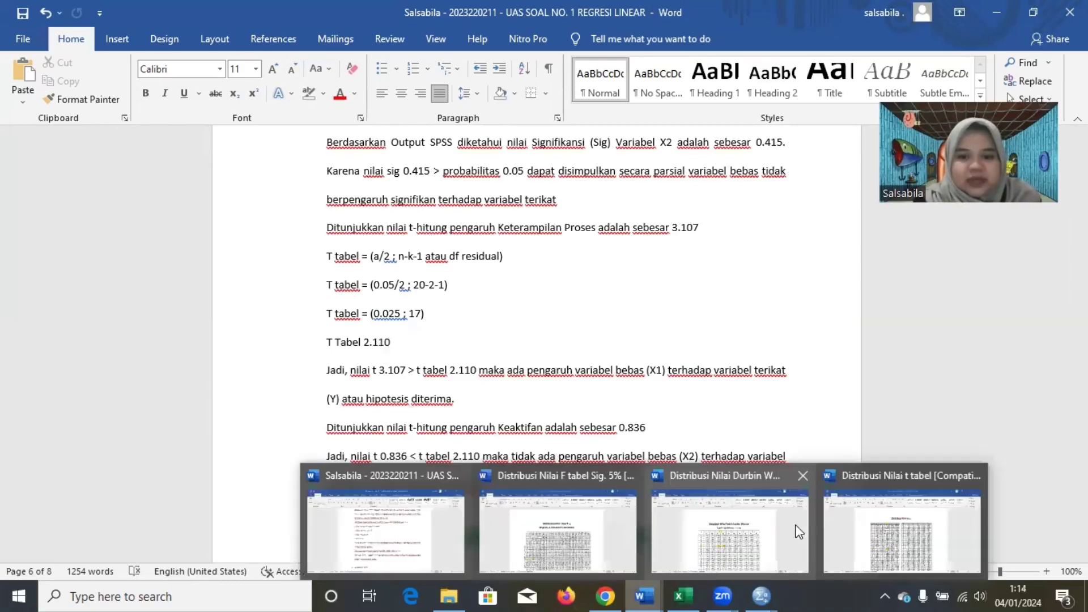
pyautogui.click(872, 539)
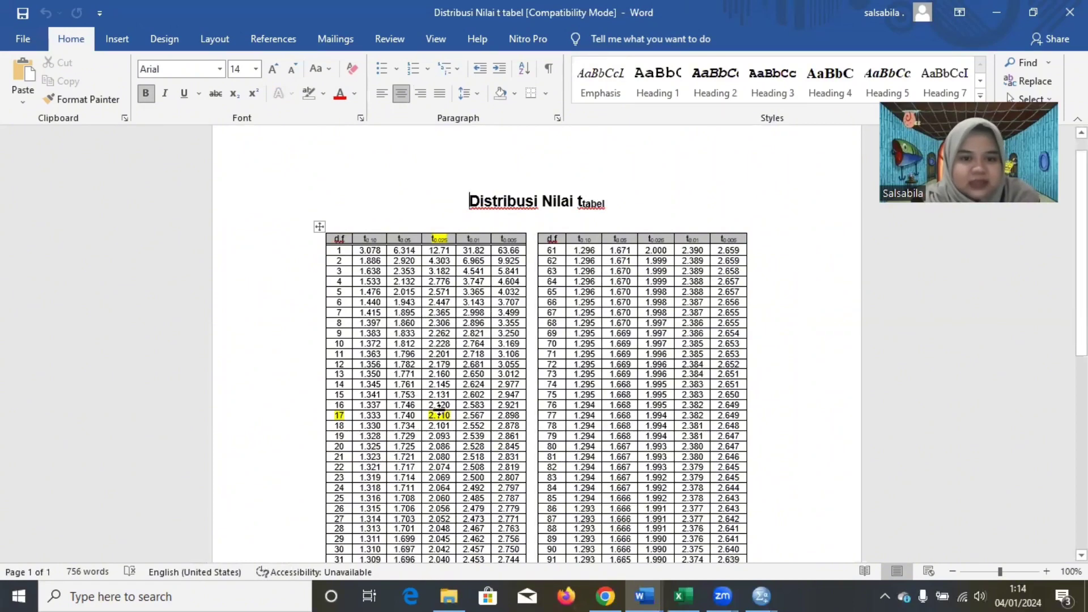
pyautogui.click(644, 594)
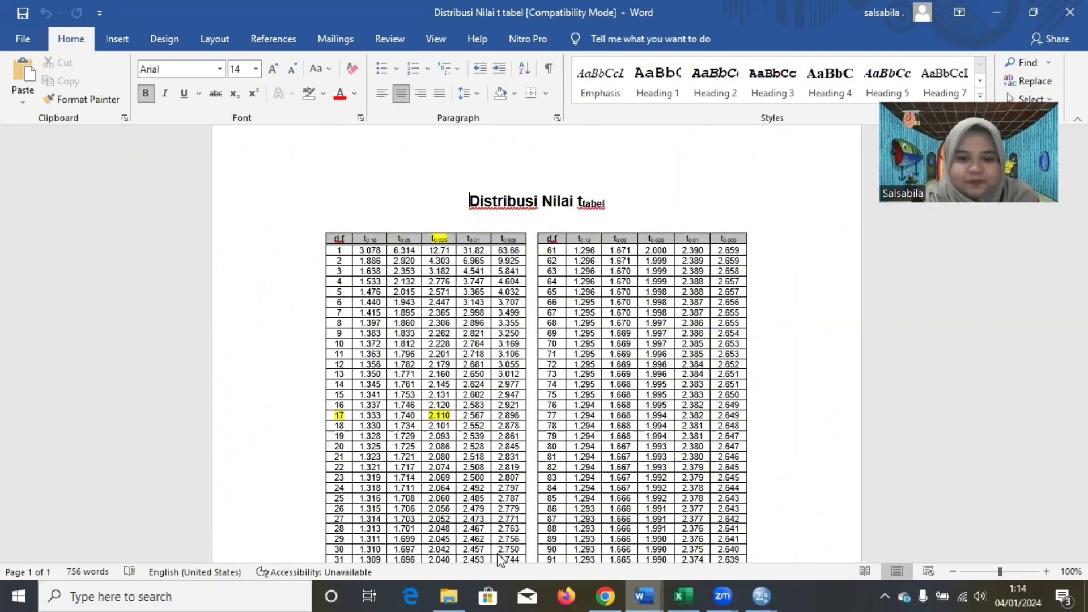
pyautogui.click(410, 525)
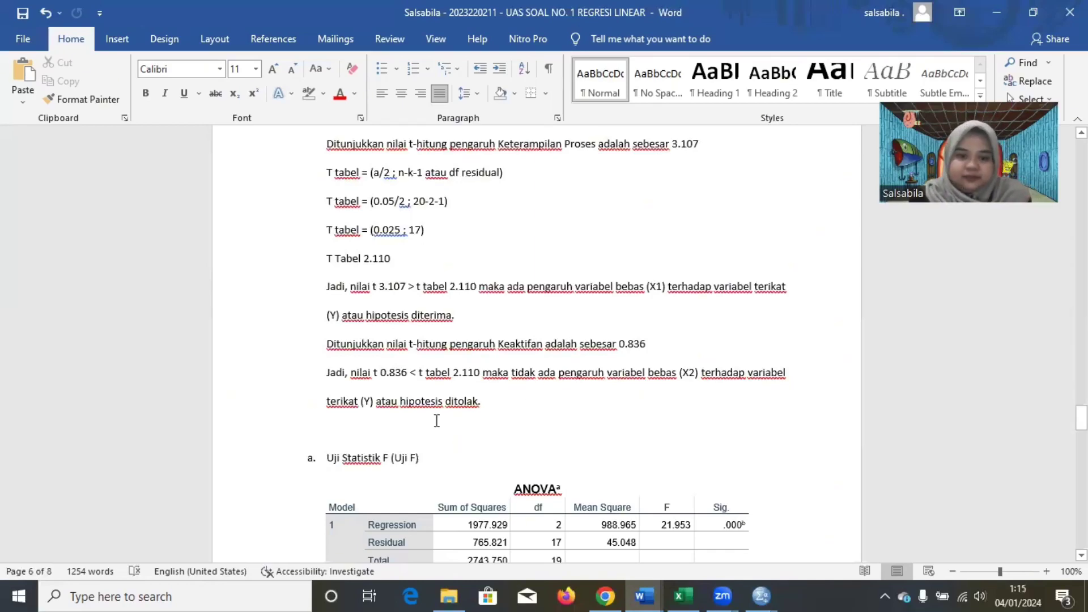
# Compare the ANOVA table in the report's Uji Statistik F section with the SPSS output, and return to the Word report.
pyautogui.scroll(-8, 510, 368)
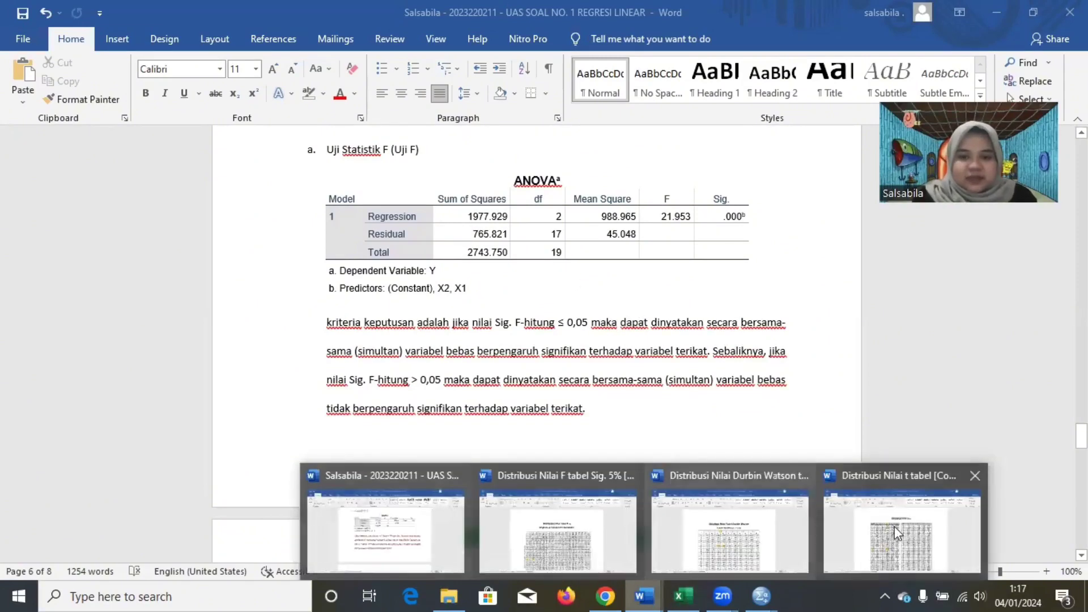
pyautogui.moveTo(755, 594)
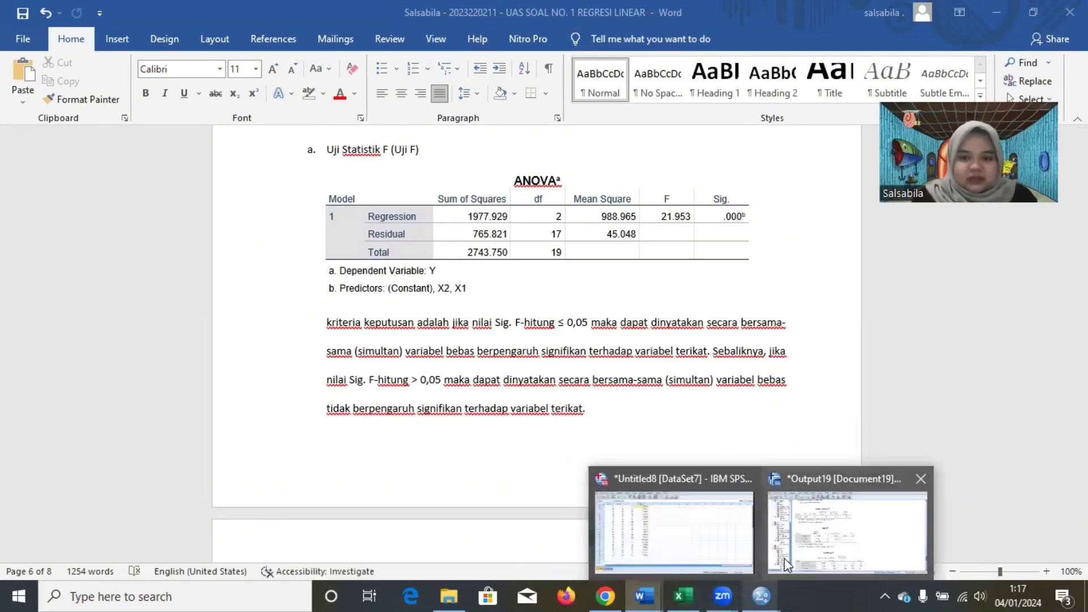
pyautogui.click(900, 526)
pyautogui.click(375, 369)
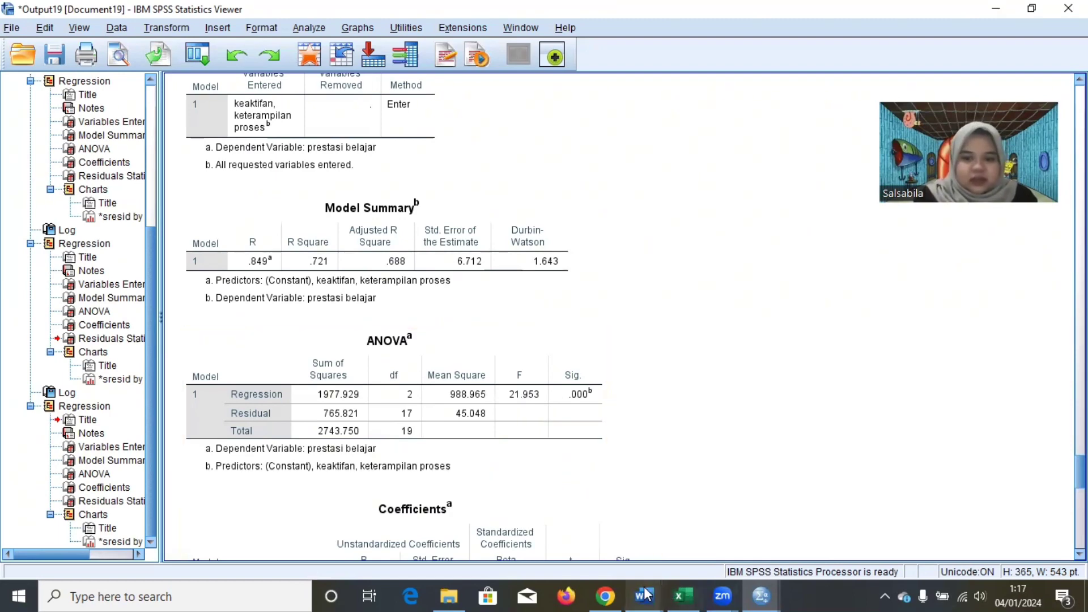
pyautogui.moveTo(644, 596)
pyautogui.click(313, 509)
# Read the F-test decision criteria below the report's ANOVA table and the F-hitung statement on the following page.
pyautogui.scroll(1, 564, 417)
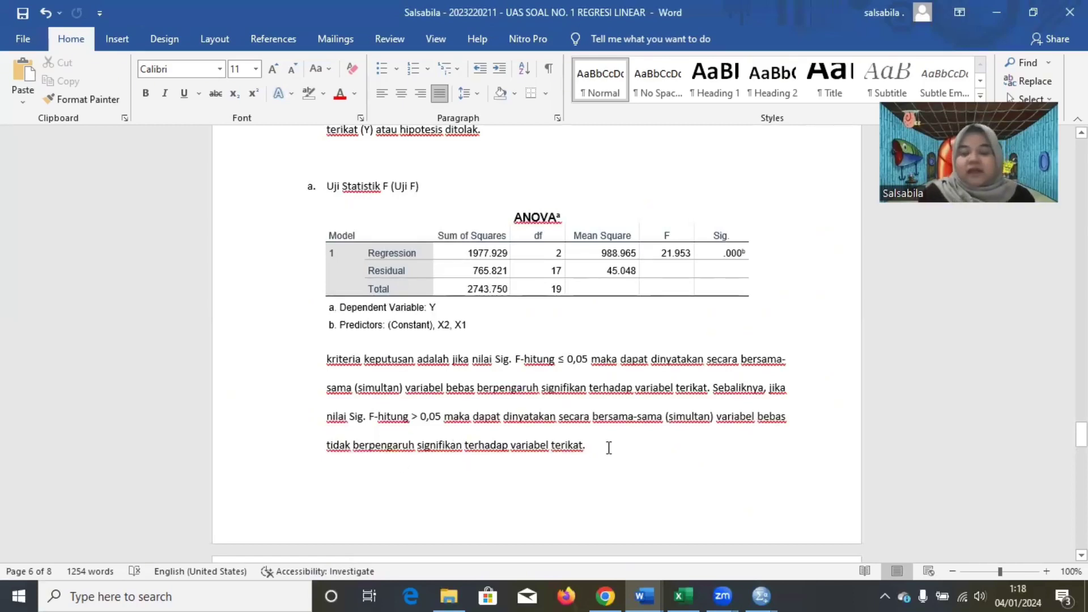
pyautogui.scroll(-5, 608, 447)
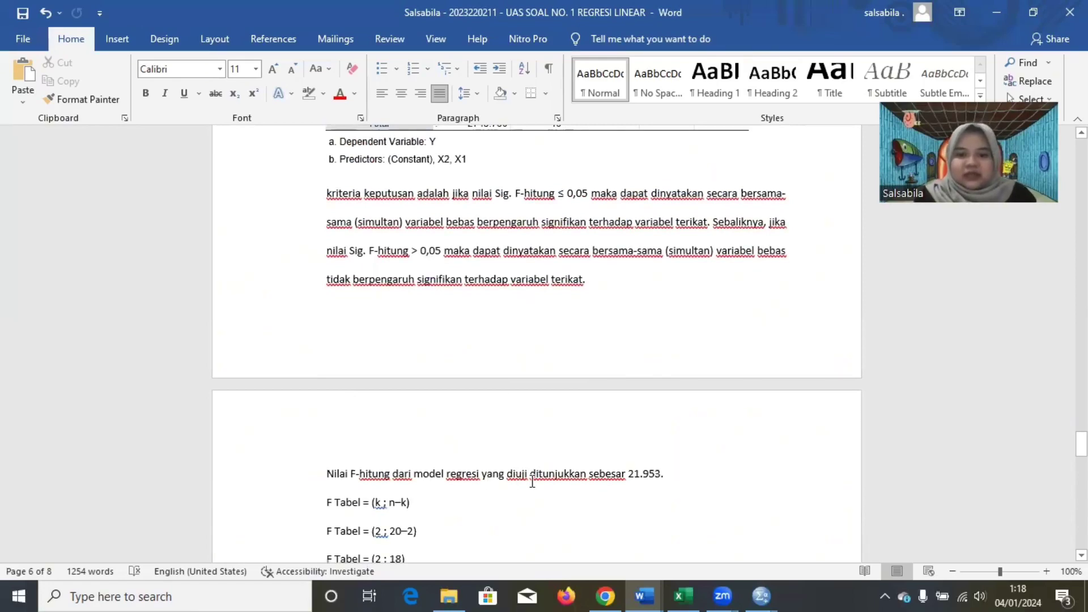
pyautogui.scroll(2, 599, 479)
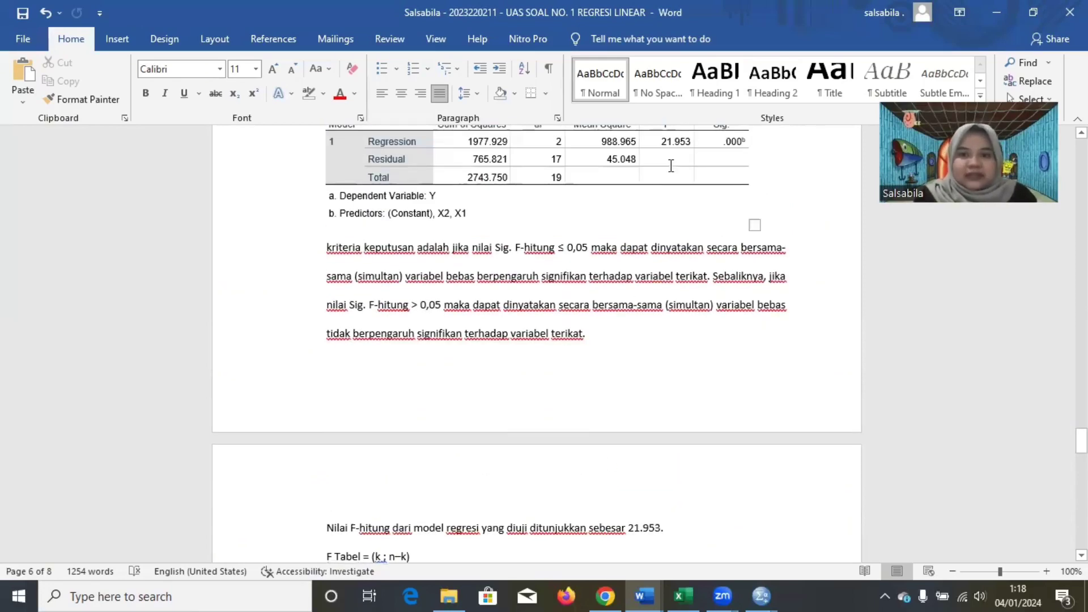
pyautogui.scroll(1, 670, 163)
pyautogui.scroll(-6, 670, 166)
pyautogui.scroll(9, 652, 418)
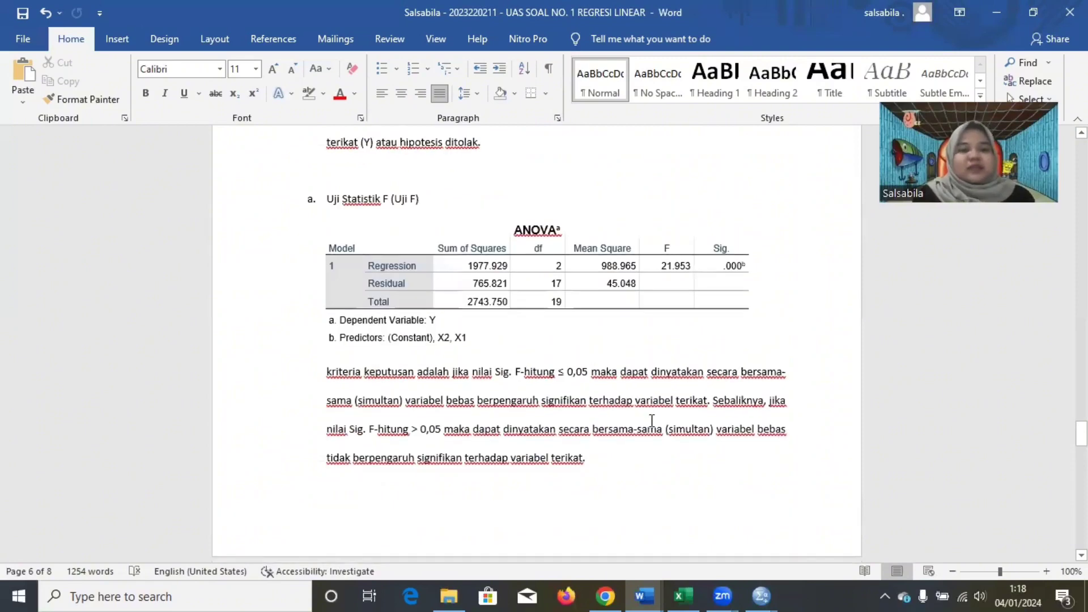
# Switch to the SPSS output viewer to examine the latest regression's Model Summary and ANOVA tables, and return to the Word report.
pyautogui.click(750, 590)
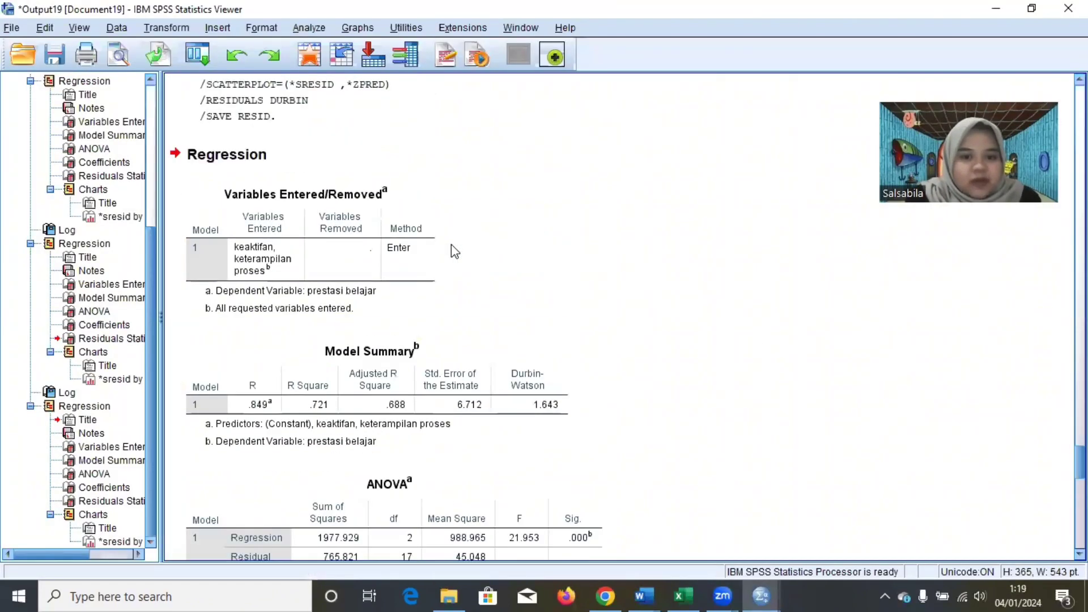
pyautogui.scroll(-4, 546, 308)
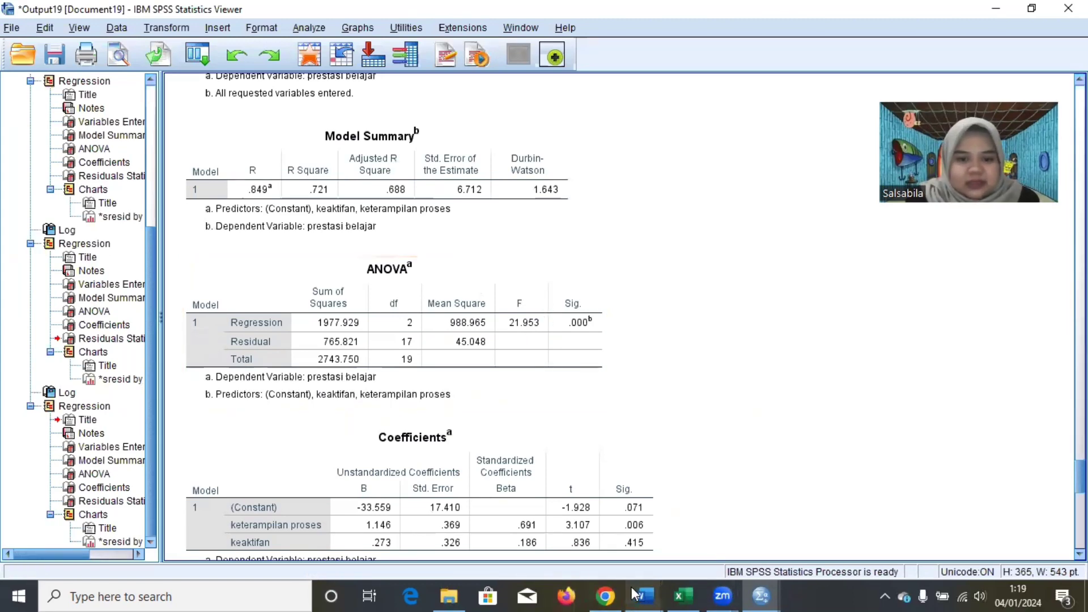
pyautogui.moveTo(644, 595)
pyautogui.click(405, 526)
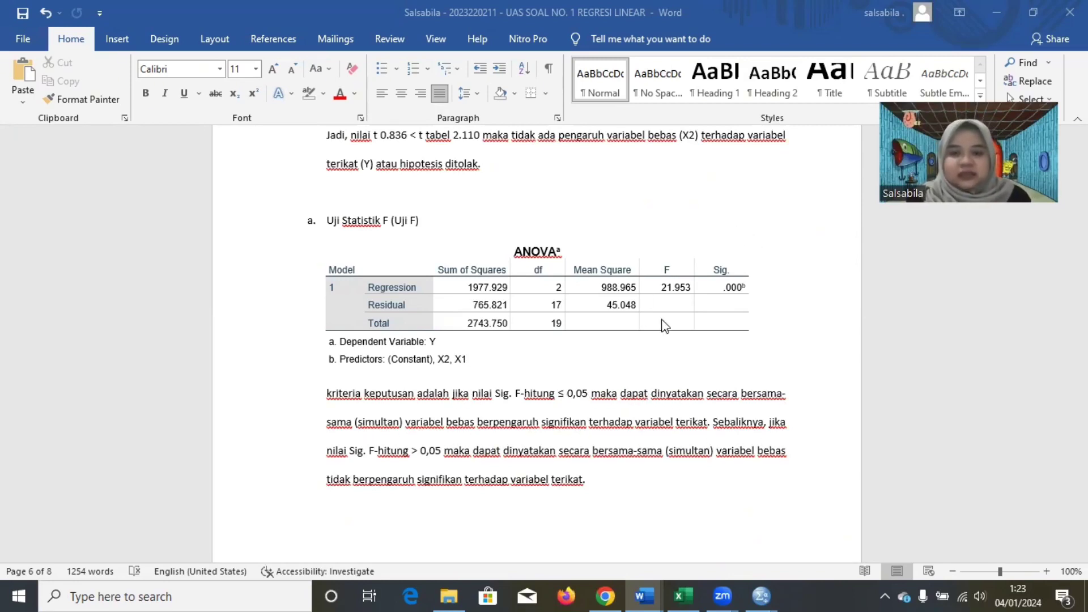
# Read the F Tabel calculation, look up the critical value for (2 ; 18) in the 5% F distribution document, and return to the report.
pyautogui.scroll(-5, 460, 422)
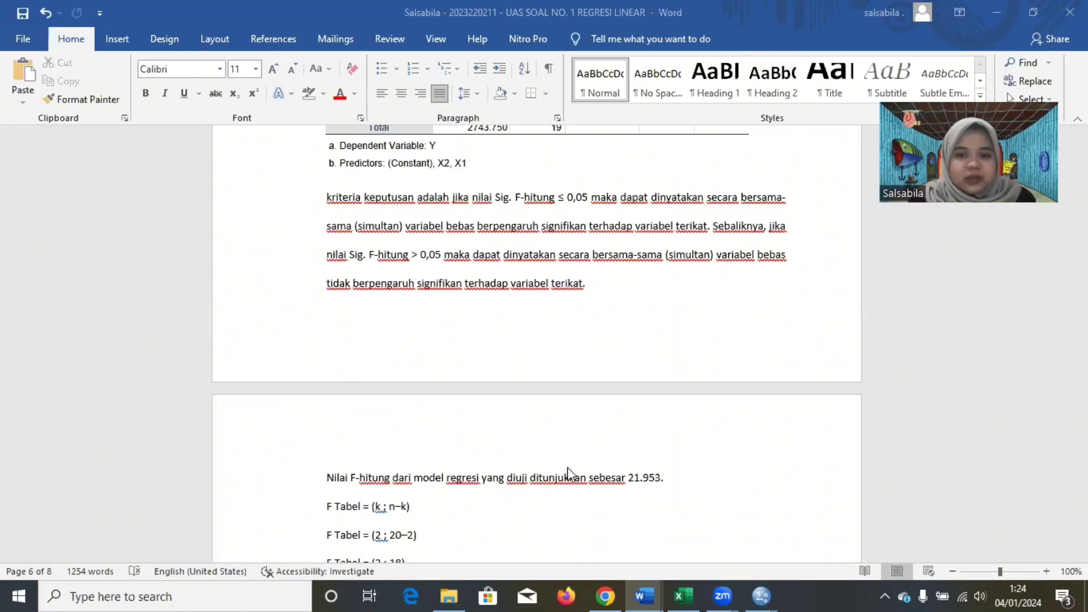
pyautogui.scroll(-4, 423, 402)
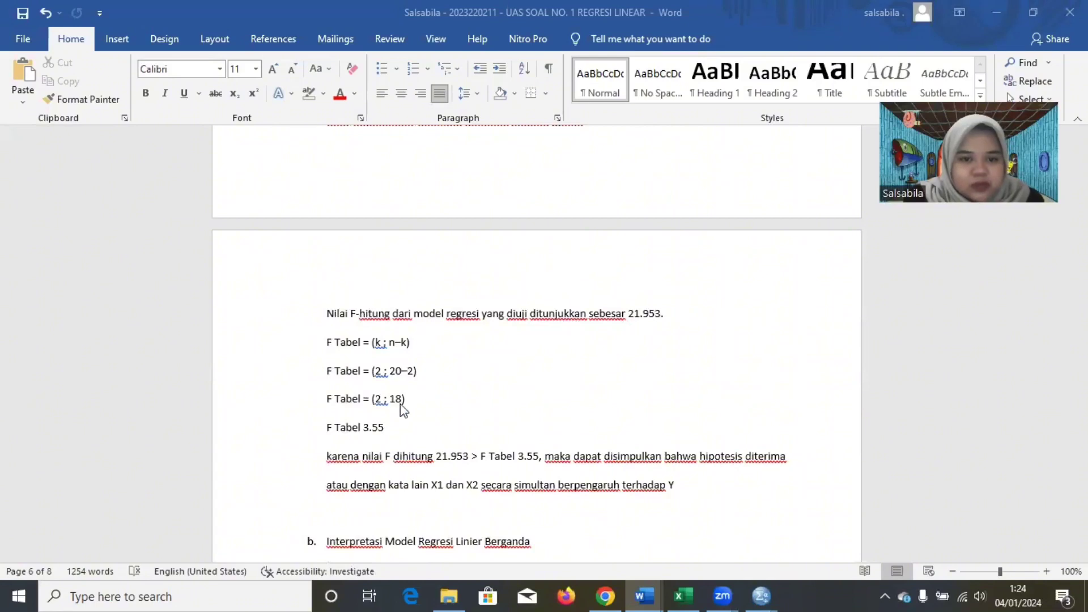
pyautogui.moveTo(644, 595)
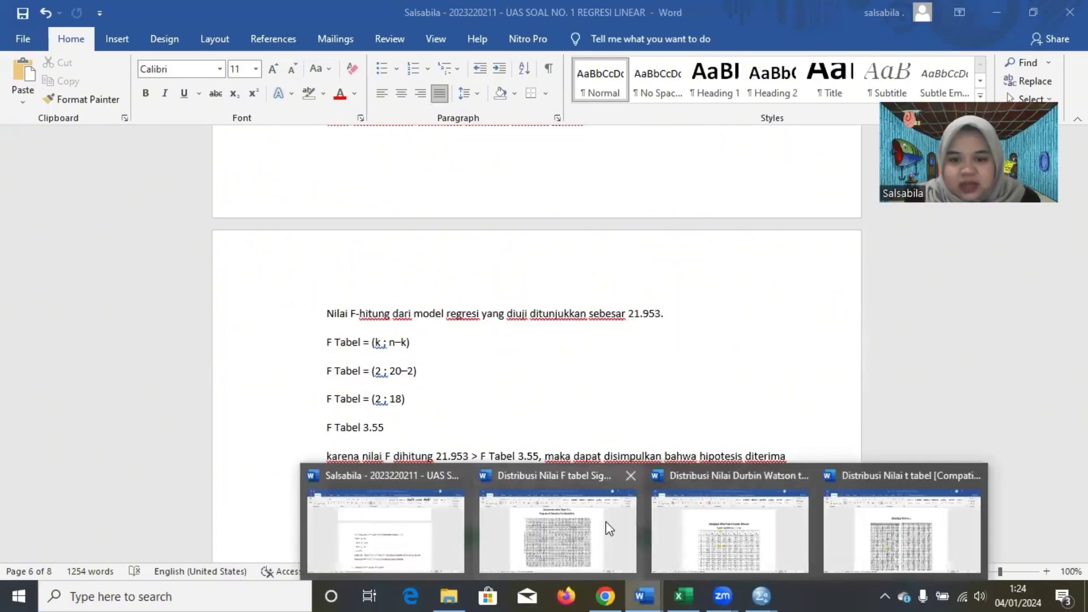
pyautogui.click(607, 526)
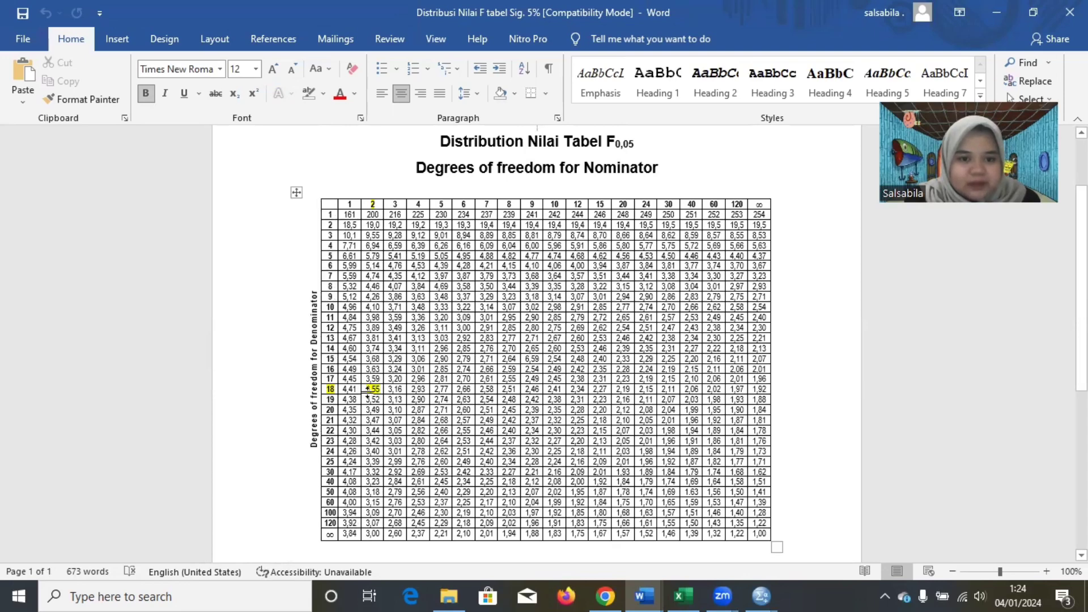
pyautogui.keyDown('ctrl'); pyautogui.scroll(1, 378, 396); pyautogui.keyUp('ctrl')
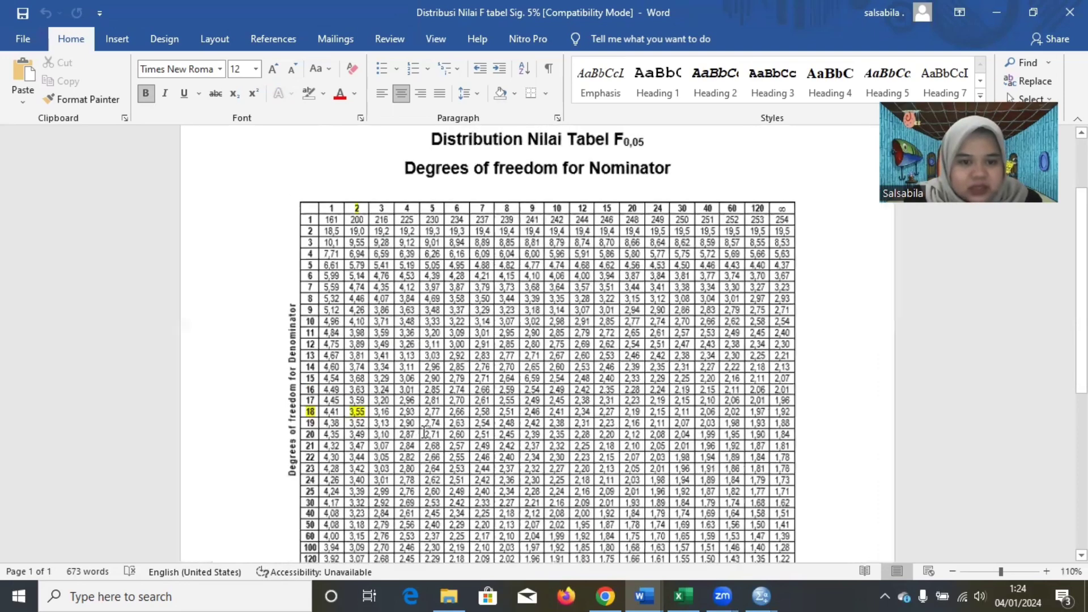
pyautogui.moveTo(627, 586)
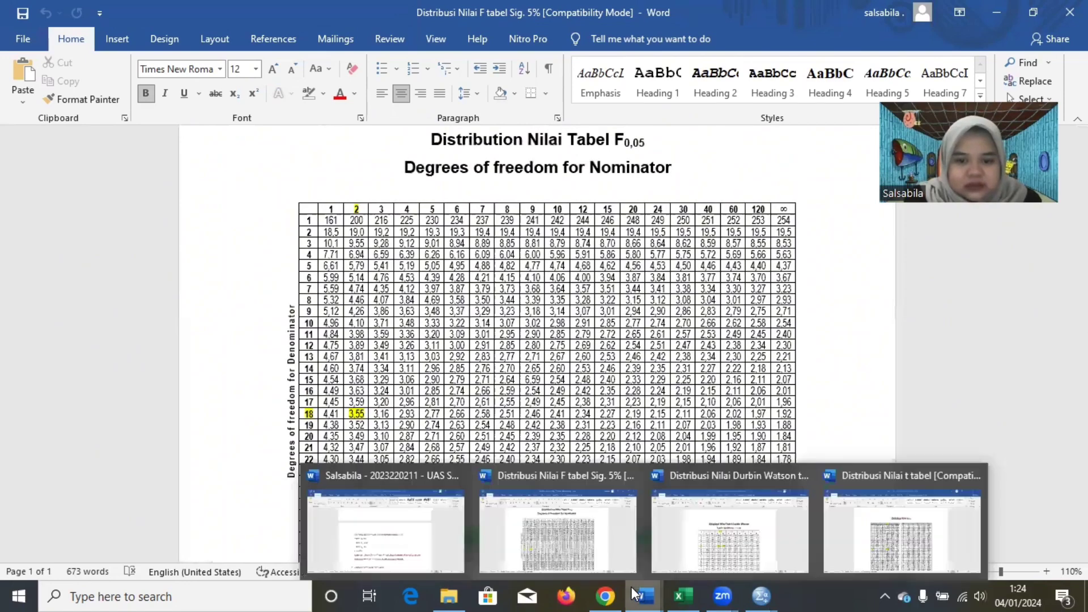
pyautogui.click(408, 517)
# Read the F-test conclusion and the Coefficients table under Interpretasi Model Regresi Linier Berganda.
pyautogui.scroll(-2, 409, 431)
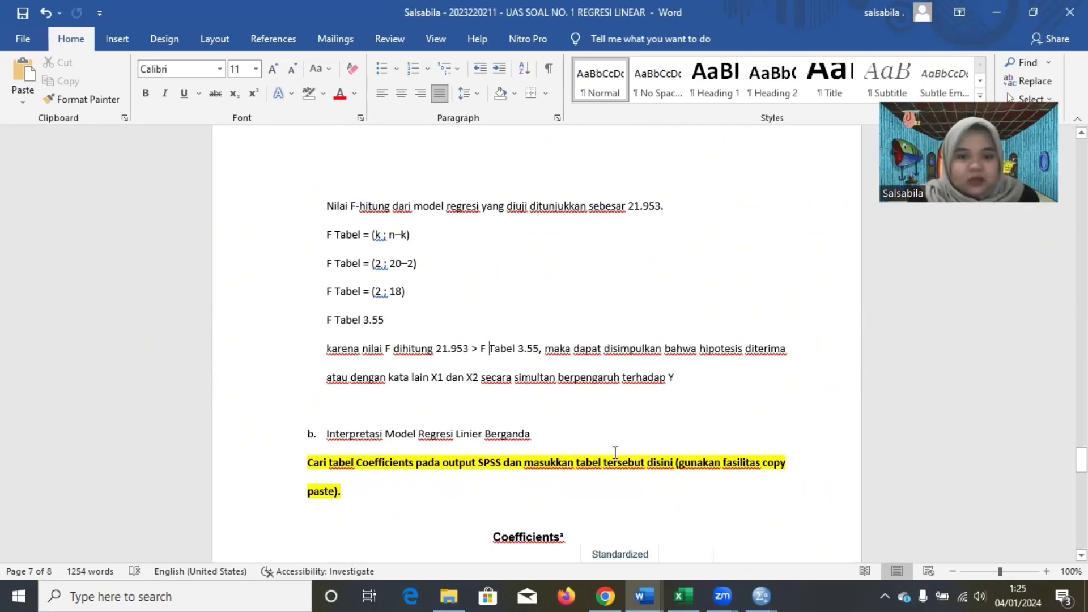
pyautogui.scroll(-3, 558, 301)
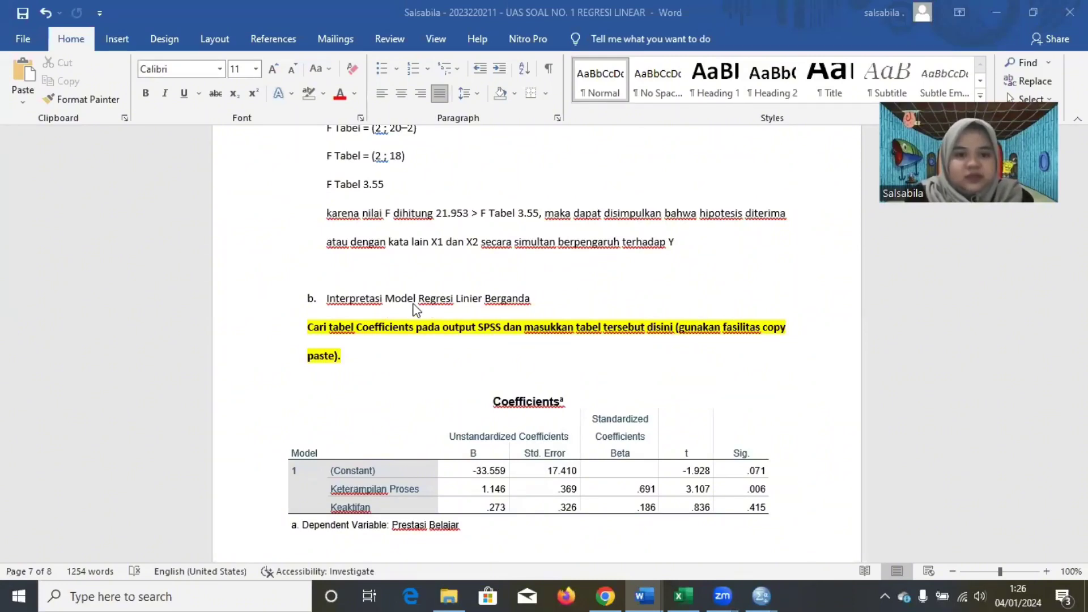
pyautogui.scroll(2, 631, 300)
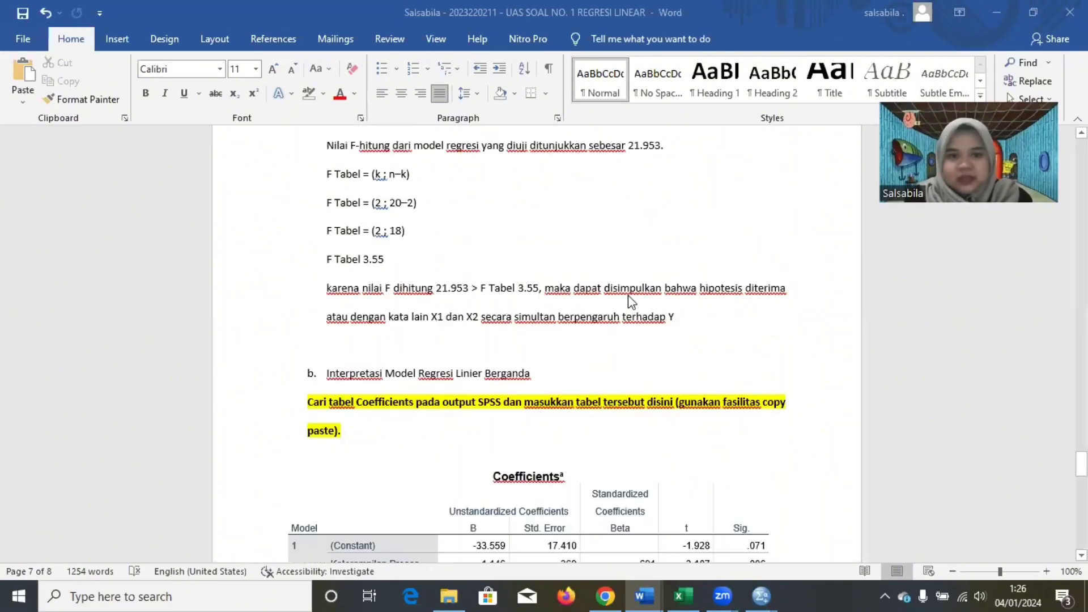
pyautogui.scroll(-2, 631, 300)
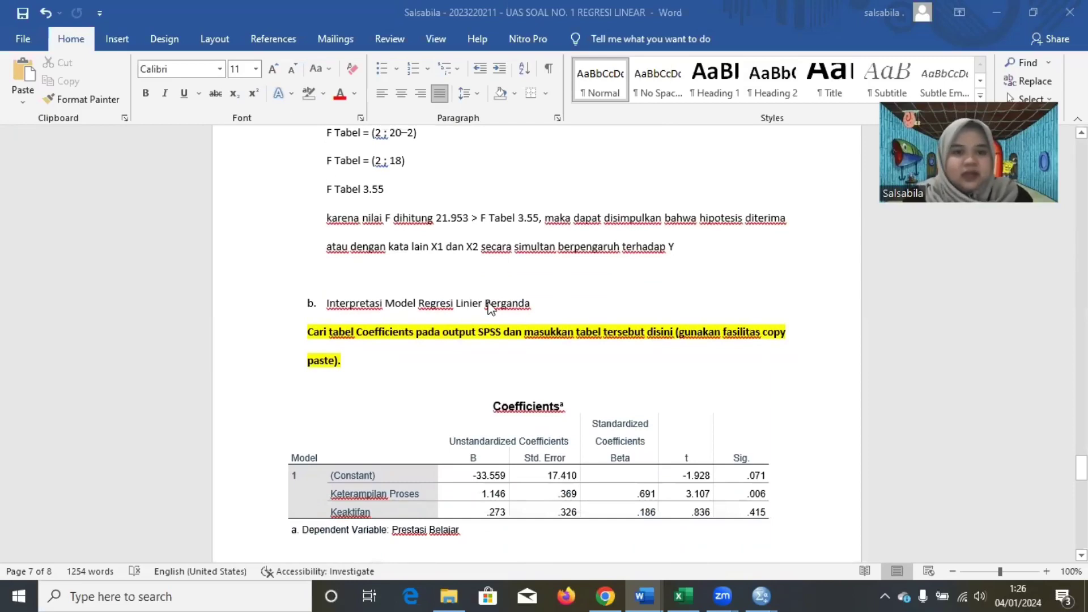
pyautogui.scroll(-1, 486, 356)
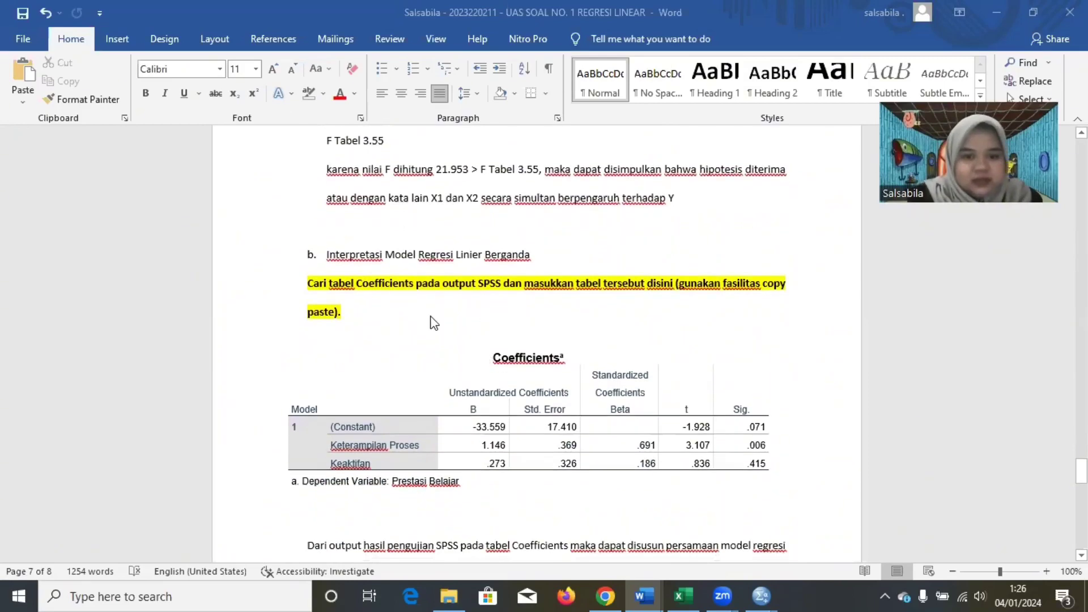
# Examine the boxed multiple regression equation alongside the written interpretation of its intercept and the two regression coefficients.
pyautogui.scroll(-5, 432, 322)
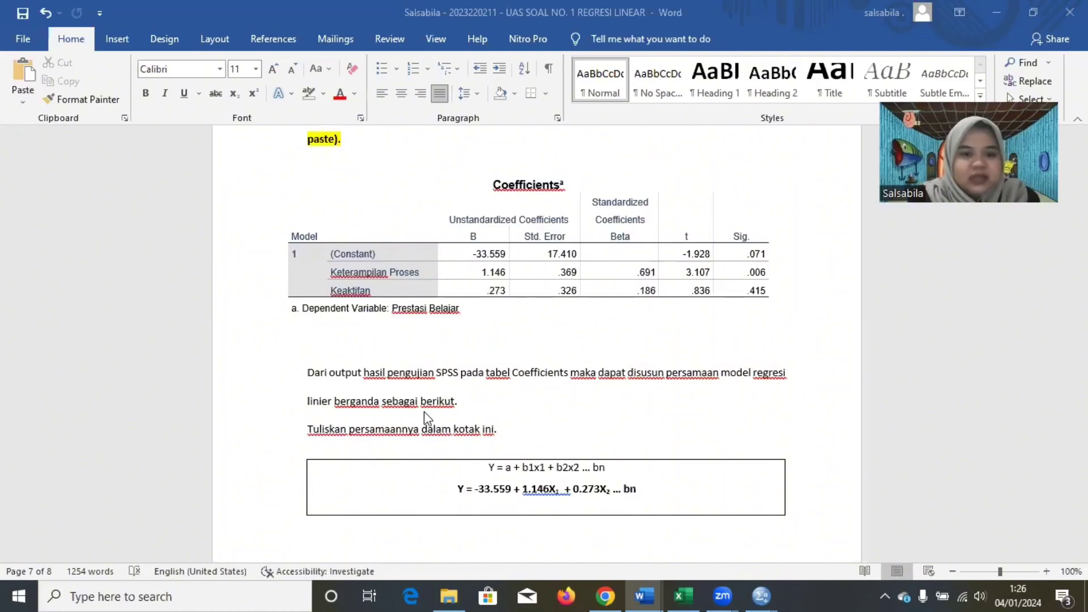
pyautogui.scroll(-3, 424, 411)
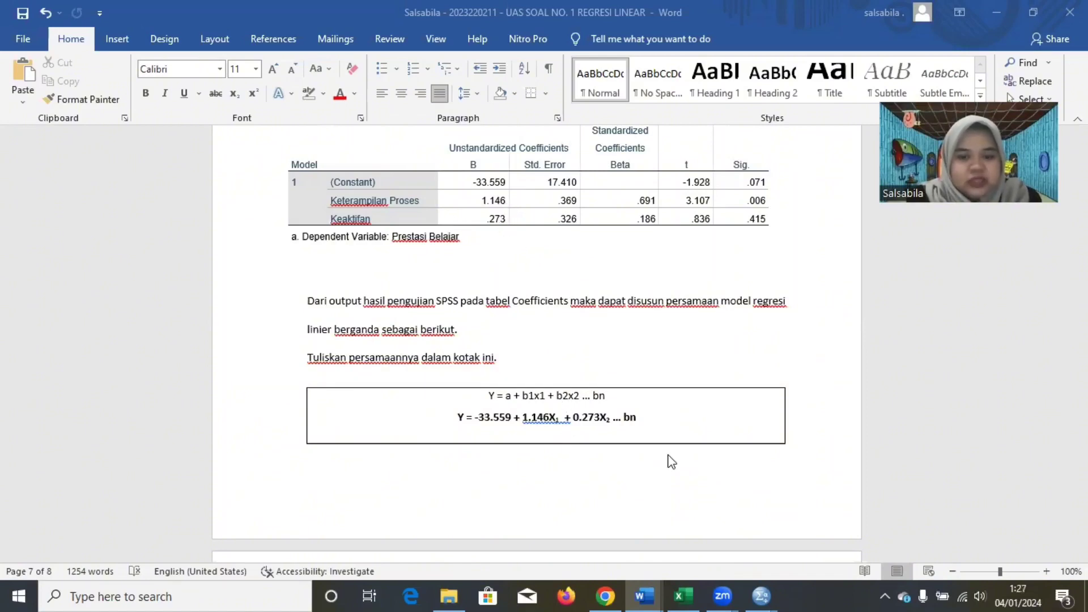
pyautogui.scroll(-4, 609, 424)
pyautogui.scroll(-1, 513, 311)
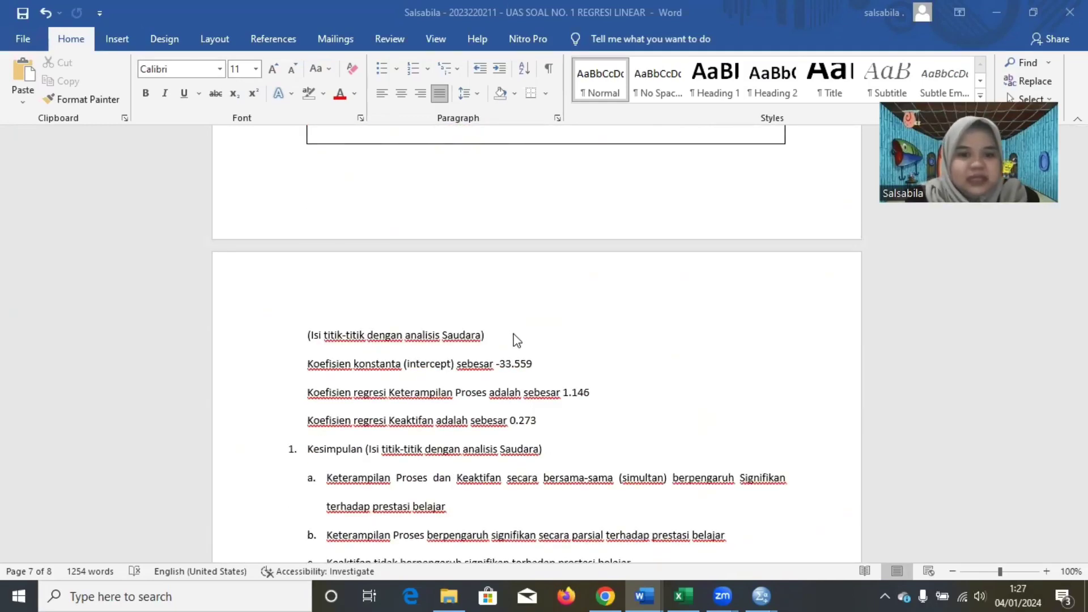
pyautogui.scroll(1, 549, 284)
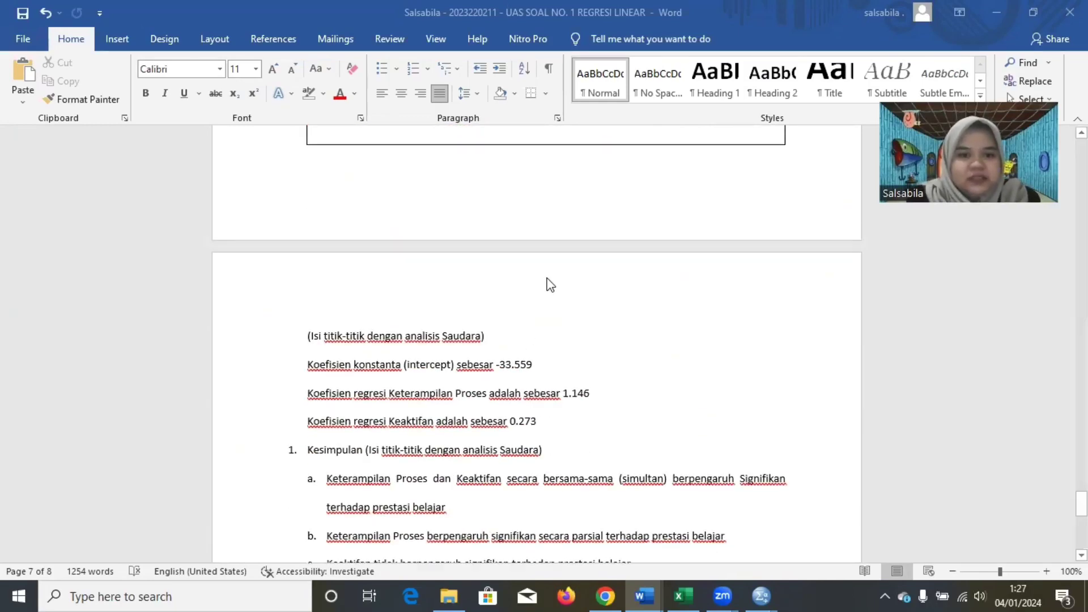
pyautogui.scroll(3, 504, 267)
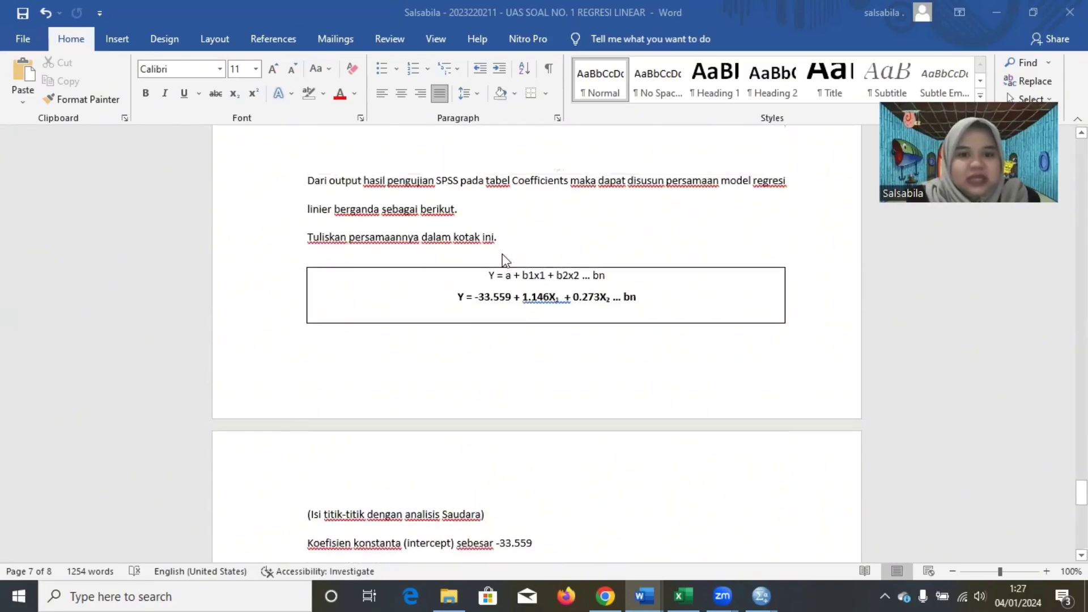
# Read the regression coefficient interpretations and the three Kesimpulan points on the simultaneous and partial effects at the end of the report.
pyautogui.scroll(3, 501, 254)
pyautogui.scroll(-10, 499, 298)
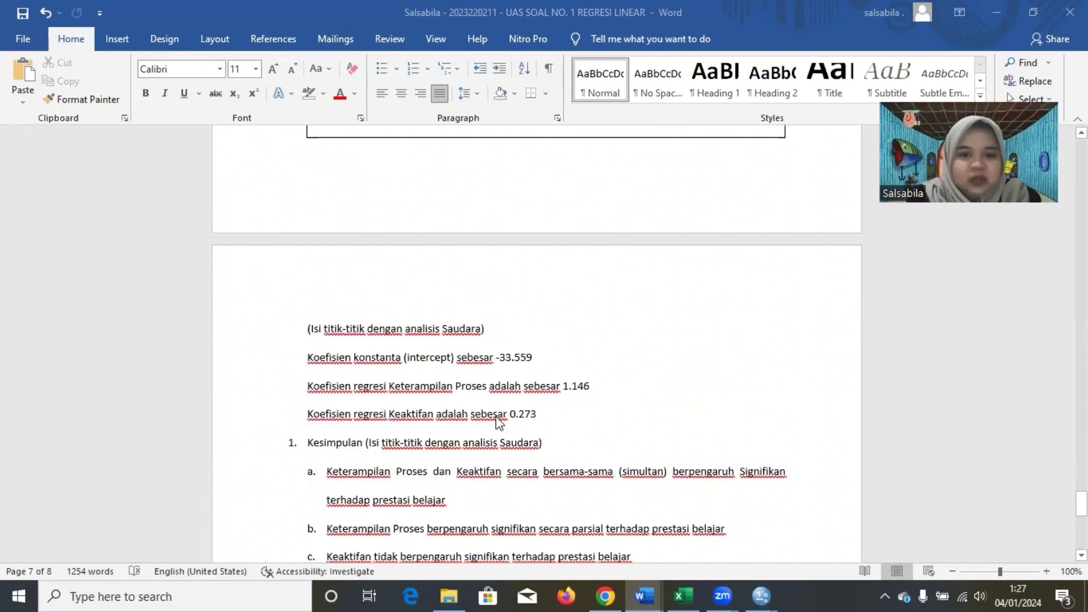
pyautogui.scroll(-1, 400, 451)
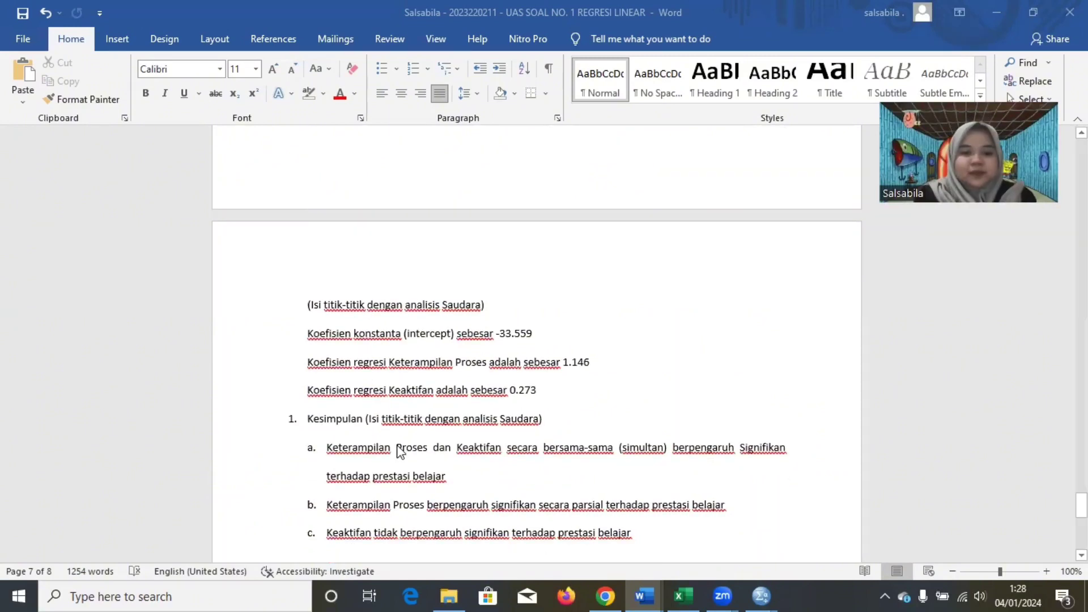
pyautogui.scroll(-2, 525, 456)
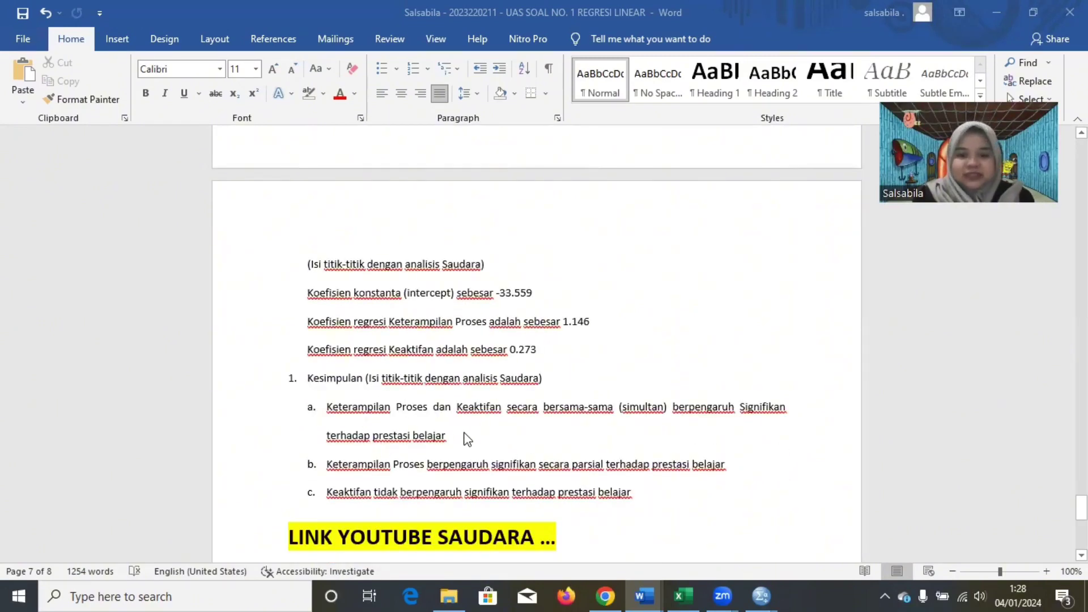
pyautogui.scroll(-1, 466, 439)
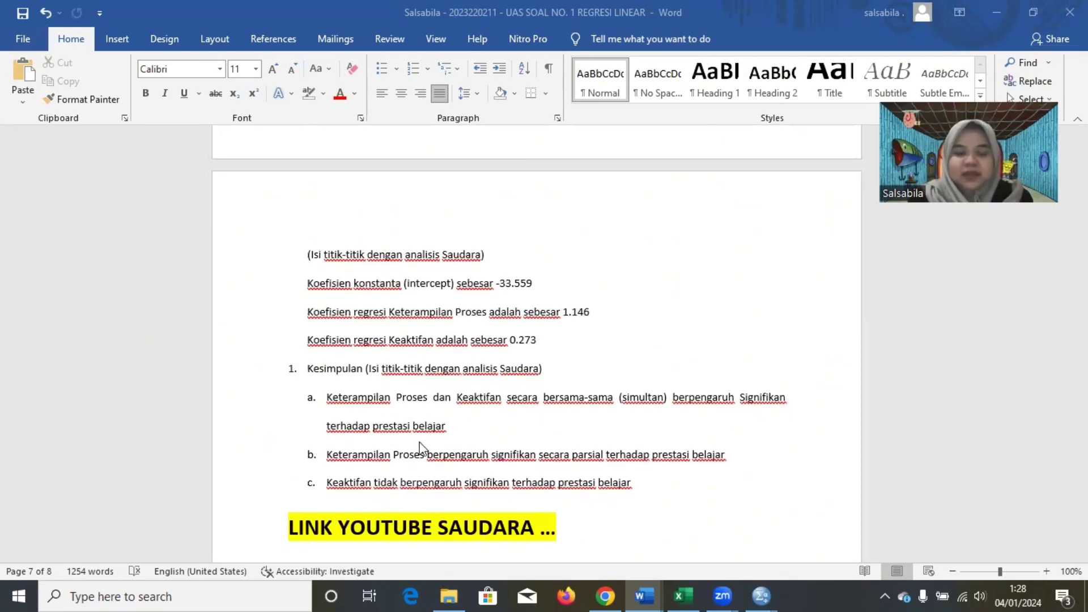
pyautogui.scroll(-3, 419, 448)
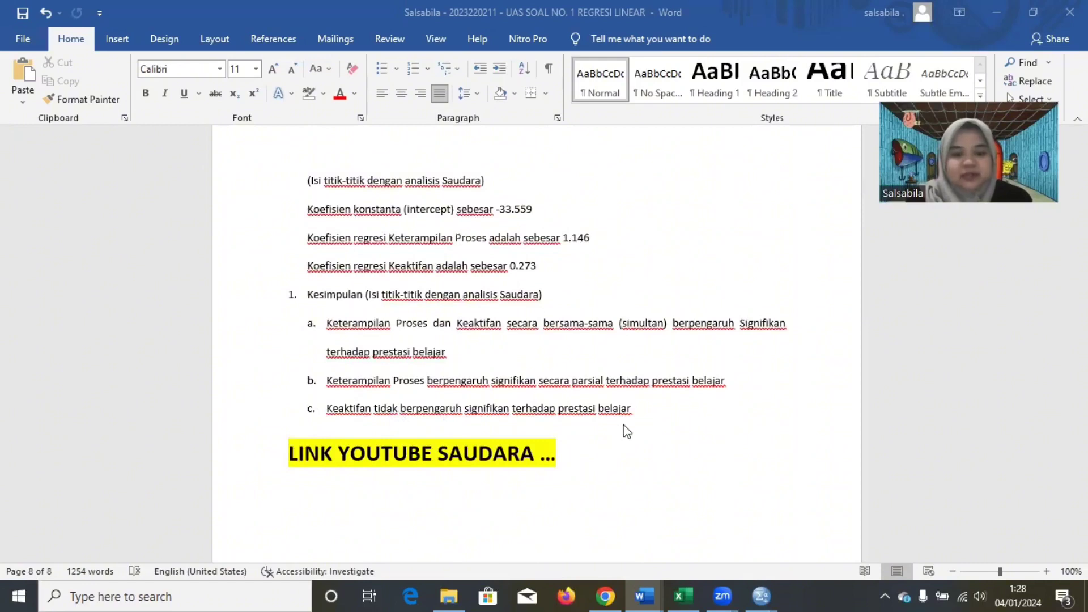
pyautogui.scroll(1, 589, 340)
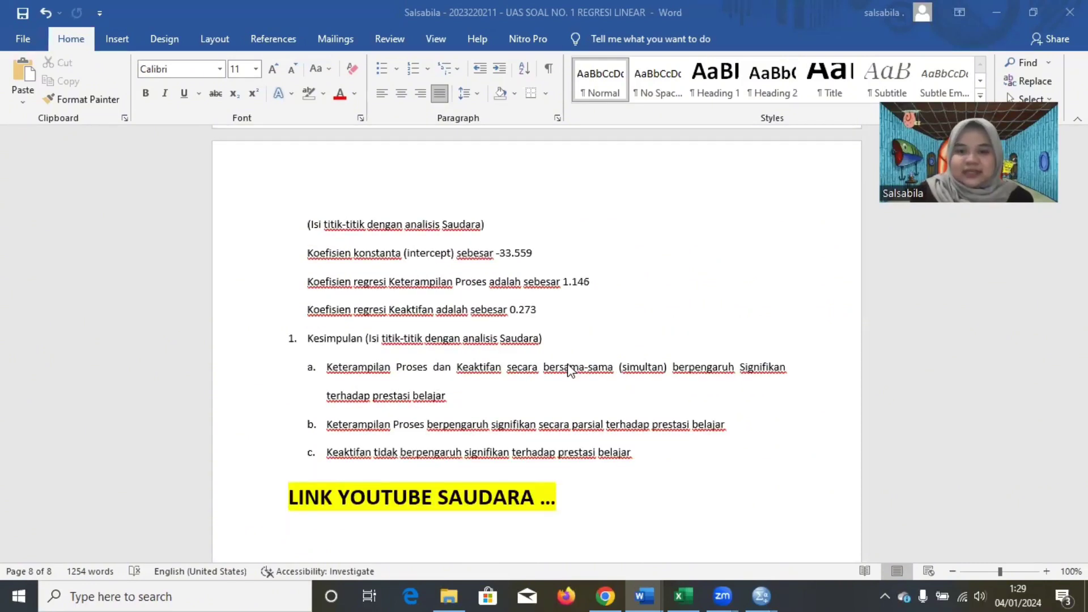